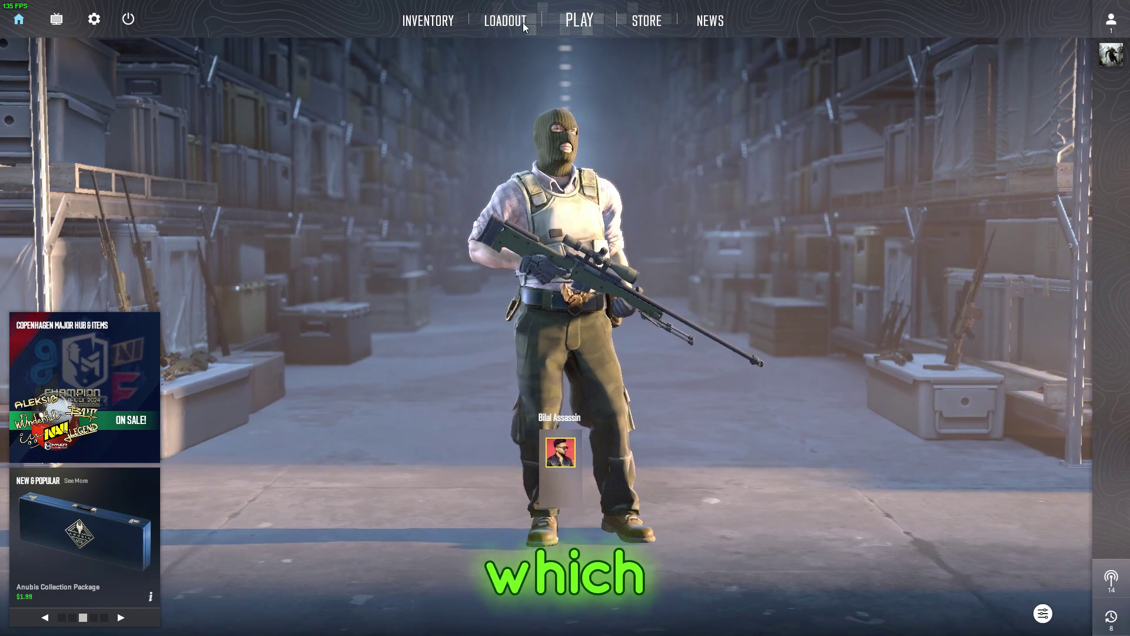
- Look at the Play screen and inventory in Counter-Strike 2, then return to the main lobby
{"action": "left_click", "coordinate": [583, 19]}
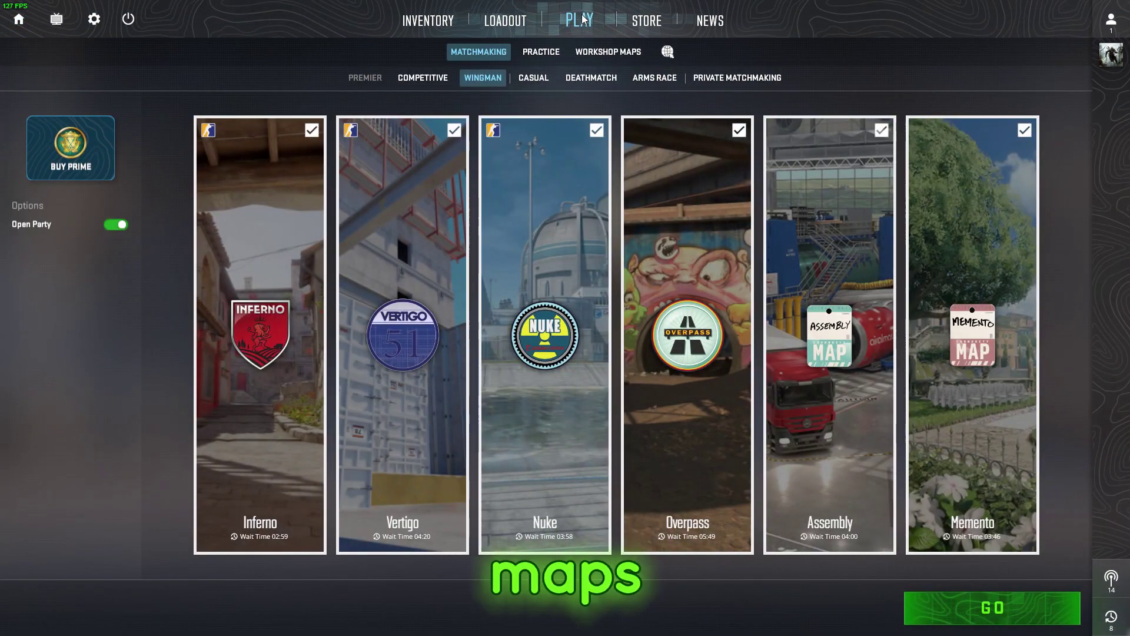
{"action": "left_click", "coordinate": [423, 24]}
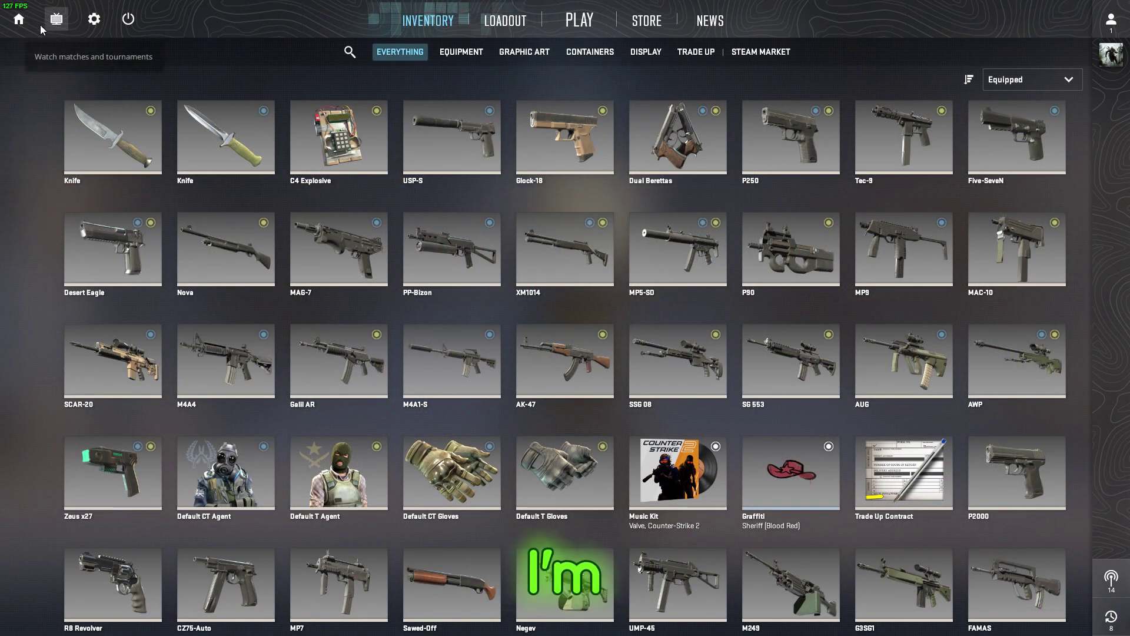
{"action": "left_click", "coordinate": [22, 22]}
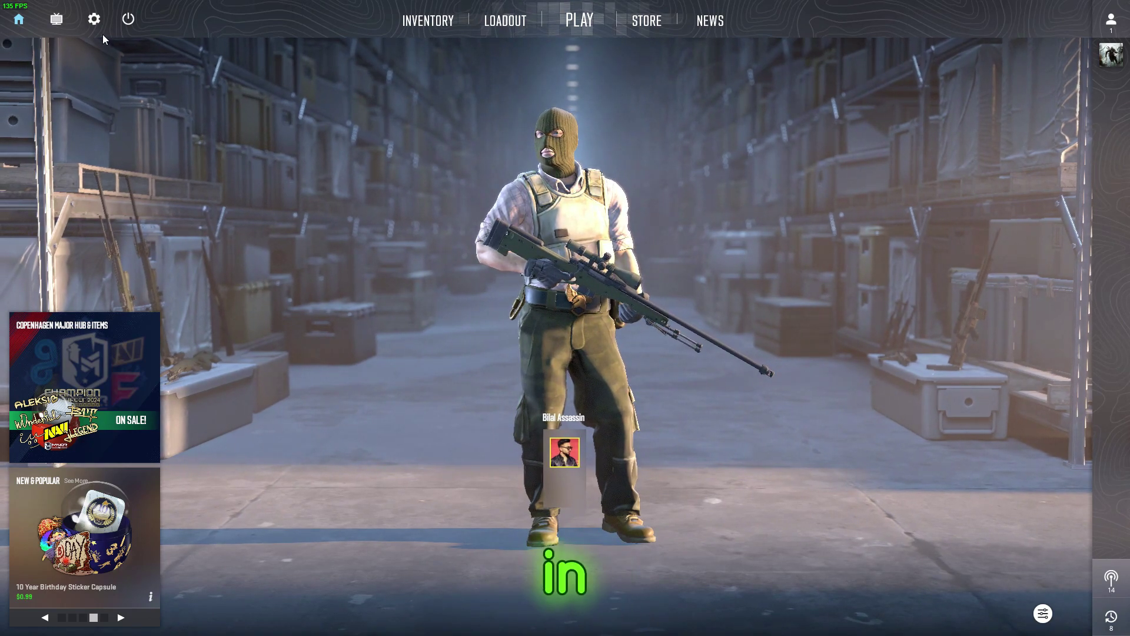
- Open Counter-Strike 2's Advanced Video settings and scroll through the frame pacing and preset options
{"action": "left_click", "coordinate": [94, 19]}
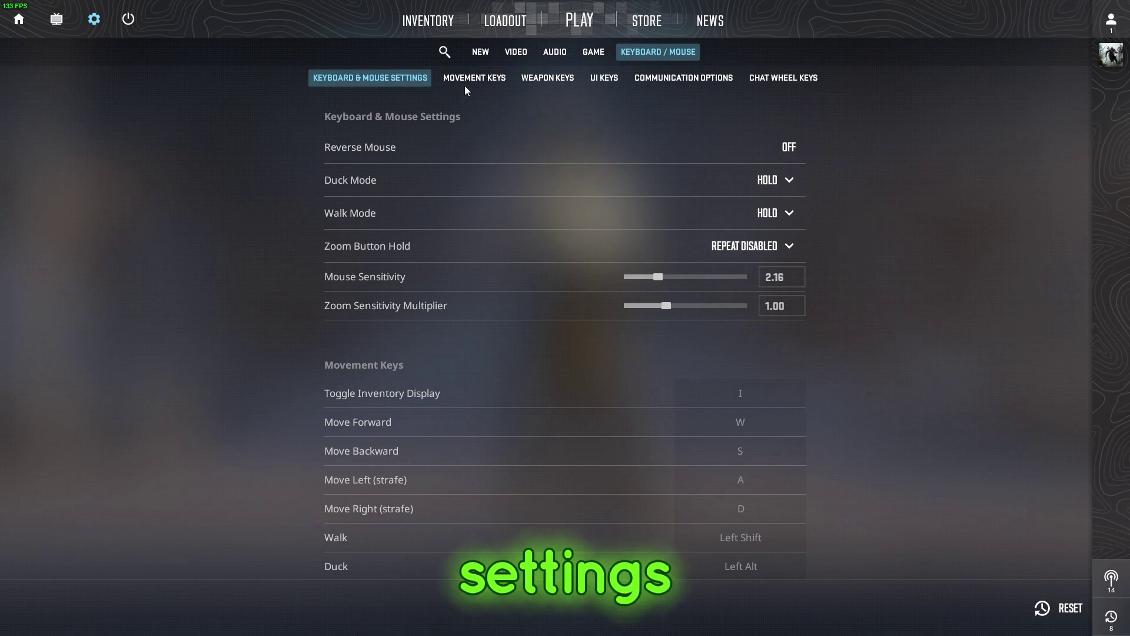
{"action": "left_click", "coordinate": [514, 54]}
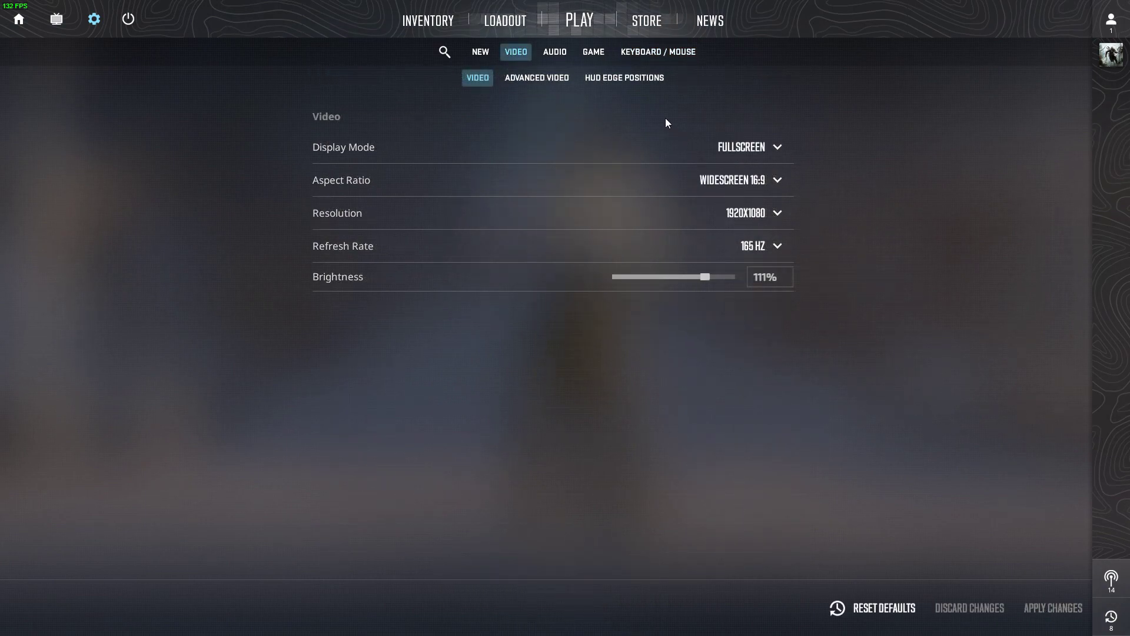
{"action": "left_click", "coordinate": [561, 79]}
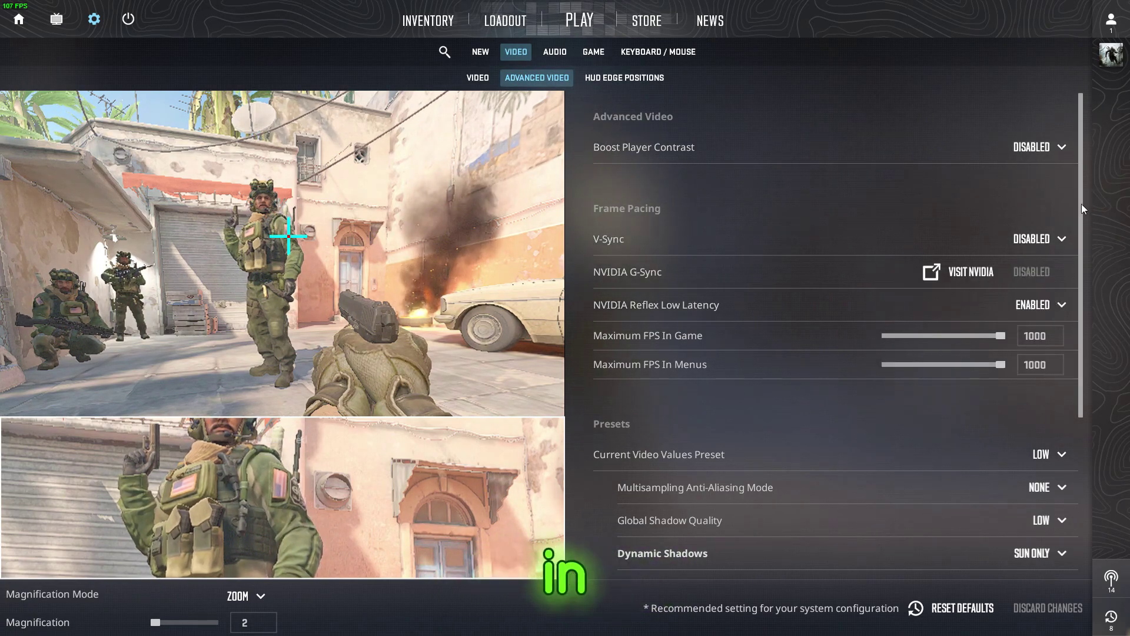
{"action": "mouse_move", "coordinate": [1083, 204]}
{"action": "left_mouse_down"}
{"action": "mouse_move", "coordinate": [1086, 373]}
{"action": "mouse_move", "coordinate": [1076, 167]}
{"action": "left_mouse_up"}
- On the basic Video page, keep Refresh Rate at 165 Hz and Resolution at 1920x1080
{"action": "left_click", "coordinate": [477, 77]}
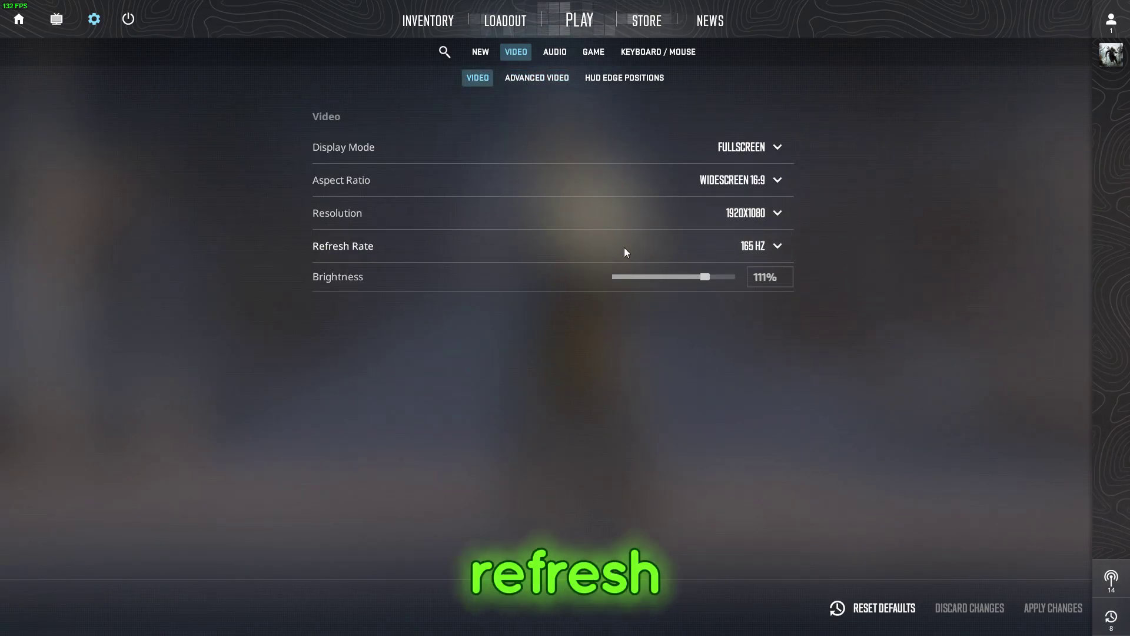
{"action": "left_click", "coordinate": [774, 251]}
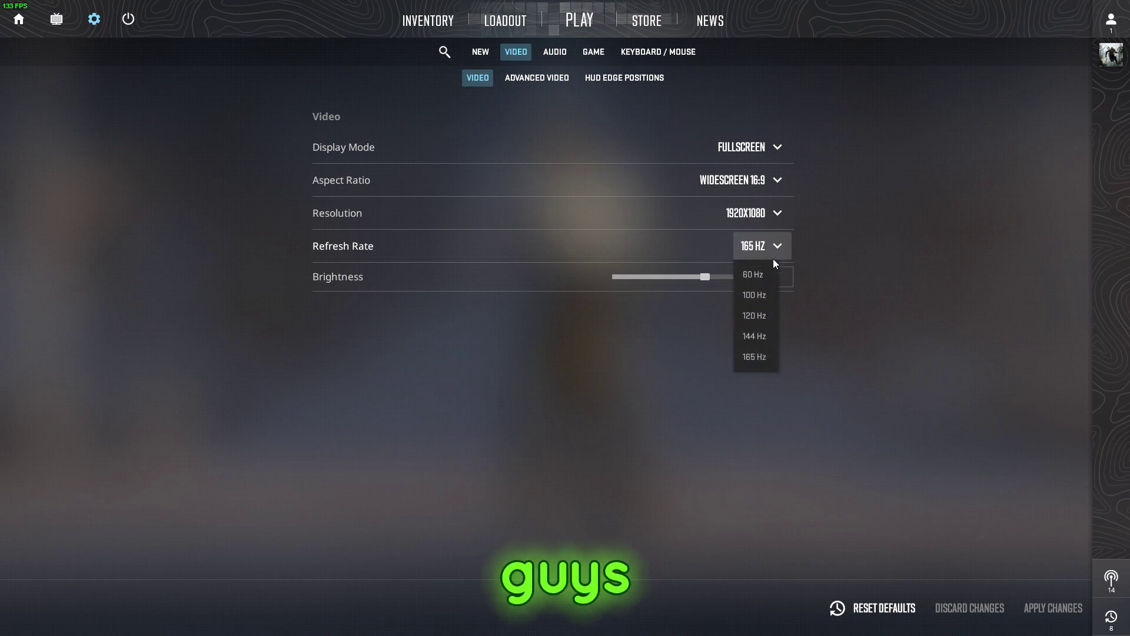
{"action": "left_click", "coordinate": [756, 358]}
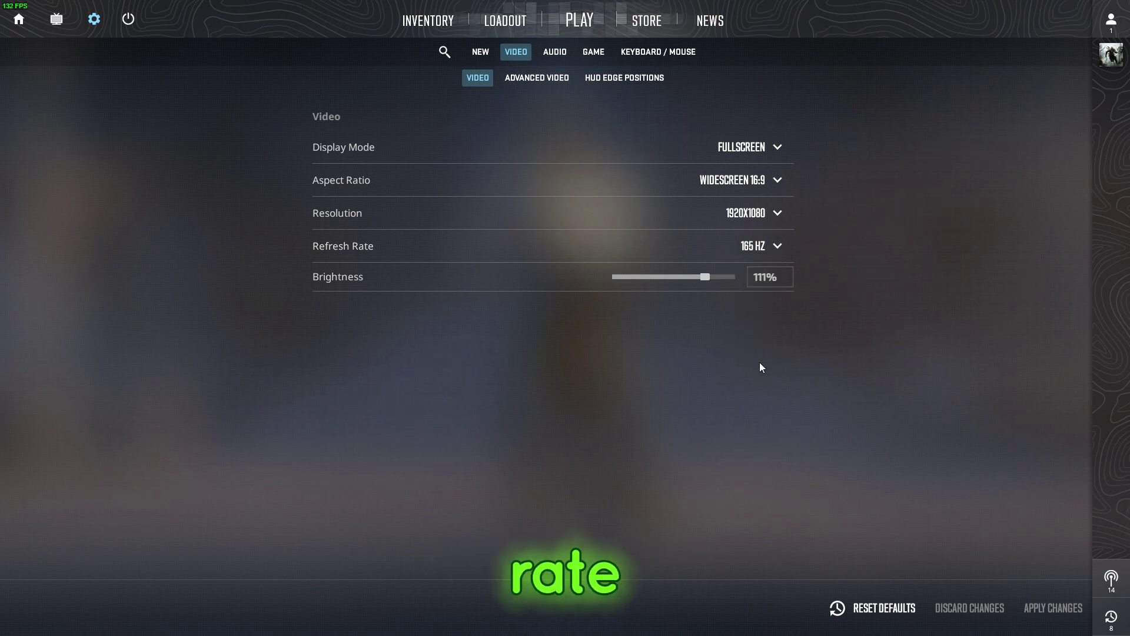
{"action": "left_click", "coordinate": [750, 222]}
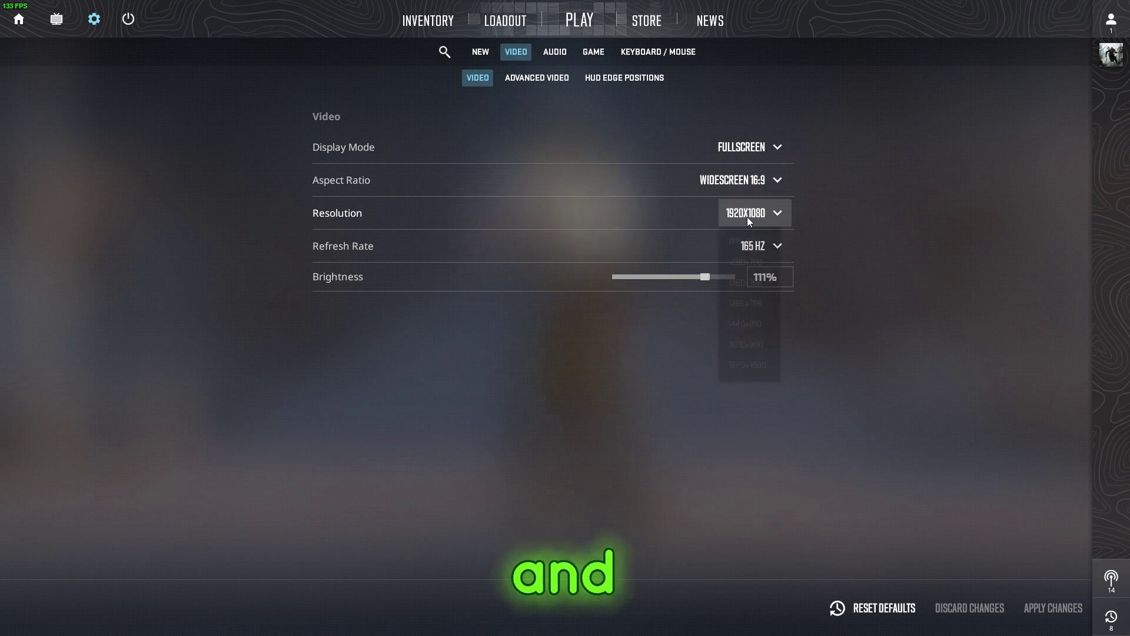
{"action": "left_click", "coordinate": [742, 366]}
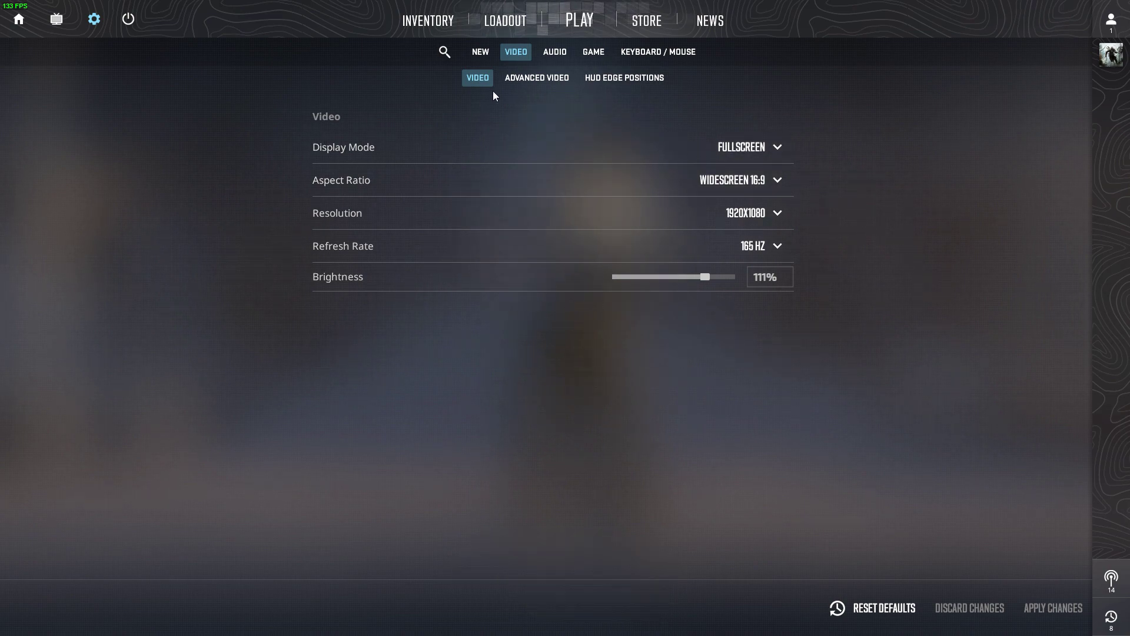
- Leave settings for the lobby and quit Counter-Strike 2 to the desktop
{"action": "left_click", "coordinate": [20, 12]}
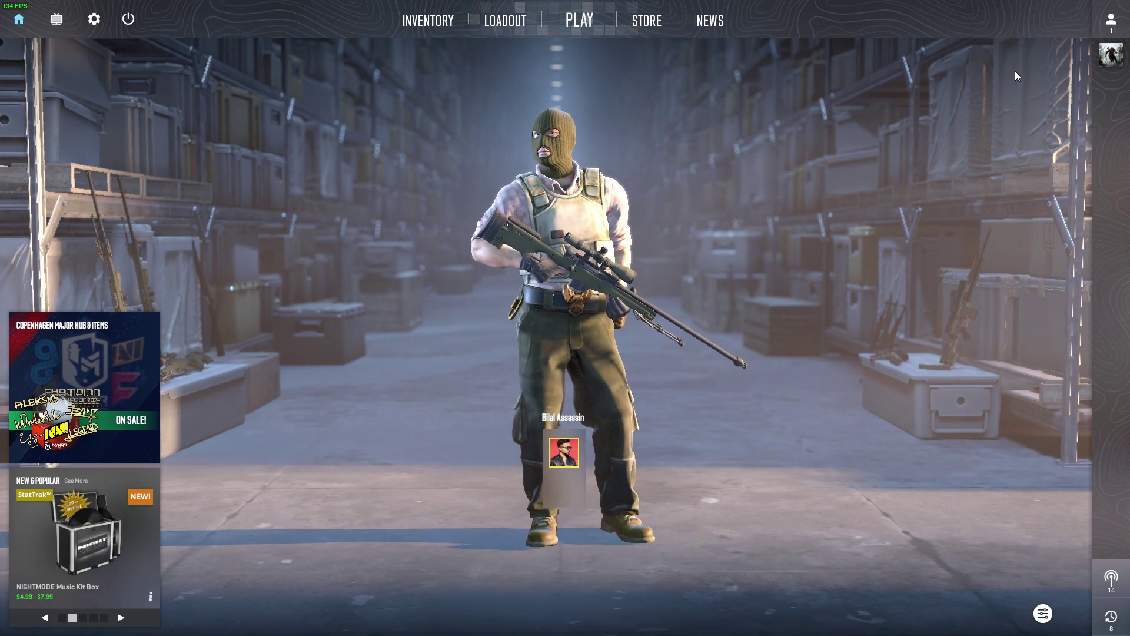
{"action": "left_click", "coordinate": [129, 19]}
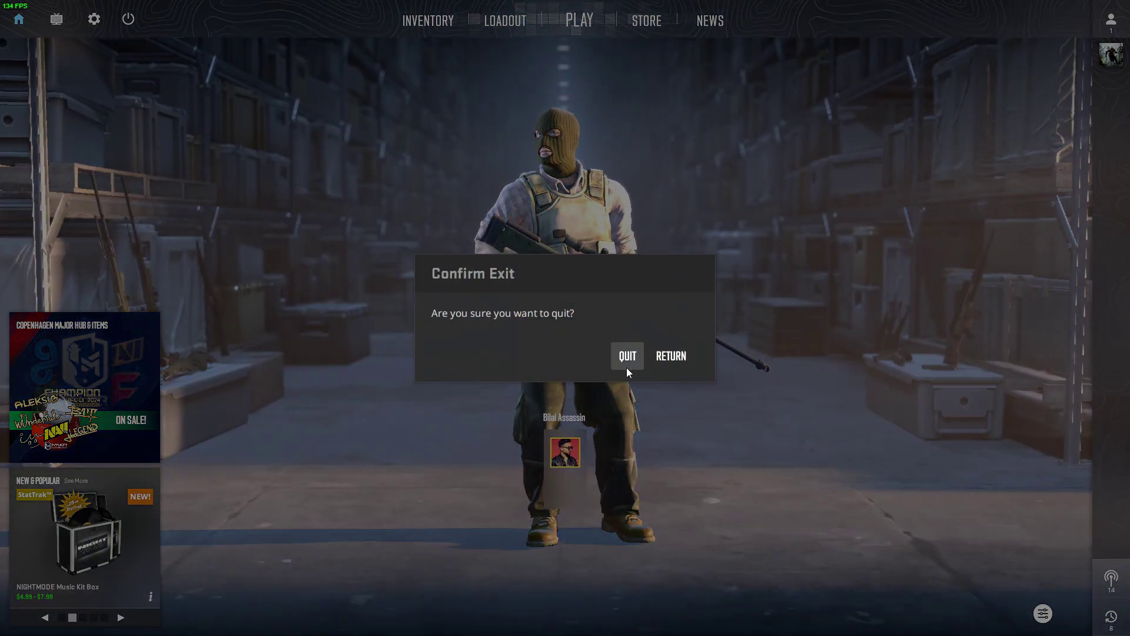
{"action": "left_click", "coordinate": [628, 356]}
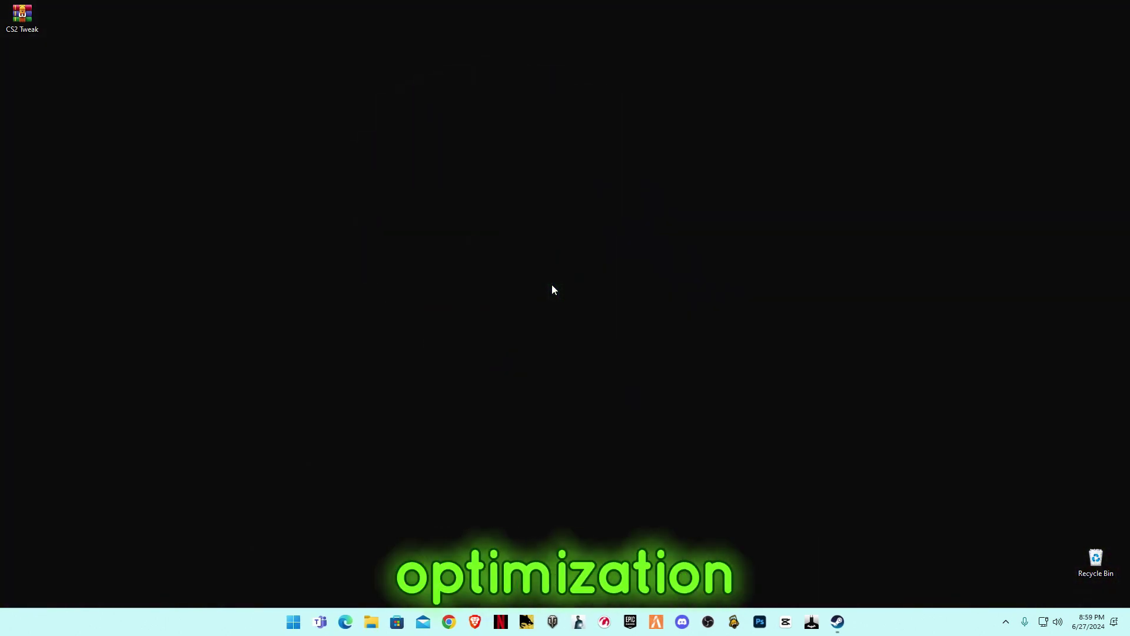
- Open the C:\Windows\Temp folder through the Run dialog and grant access
{"action": "left_click", "coordinate": [296, 622]}
{"action": "right_click", "coordinate": [294, 623]}
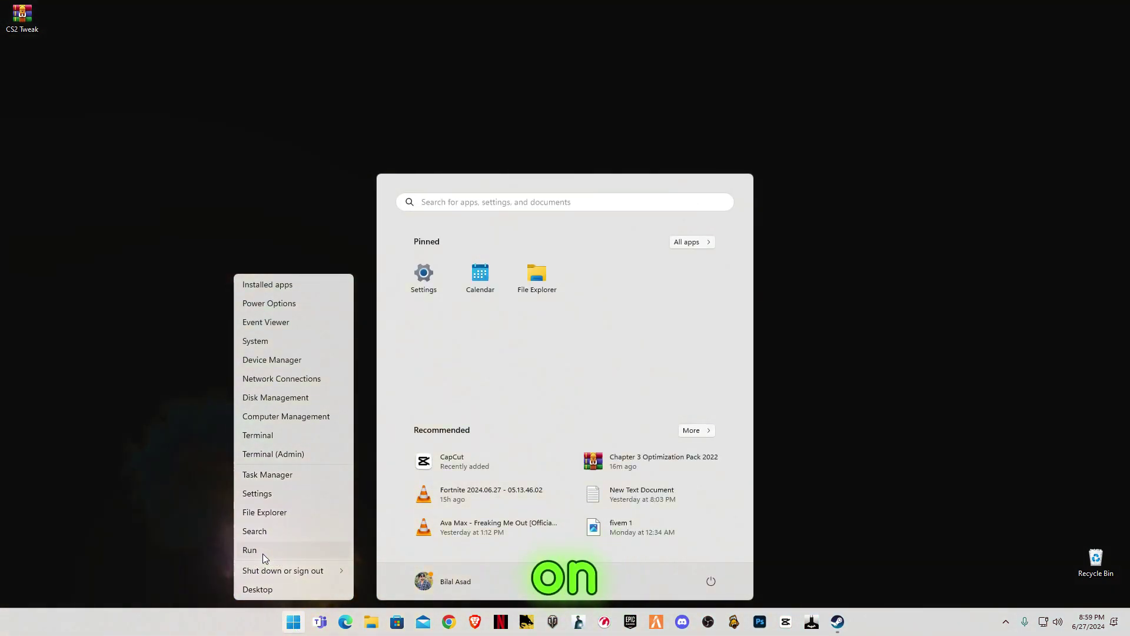
{"action": "left_click", "coordinate": [259, 550]}
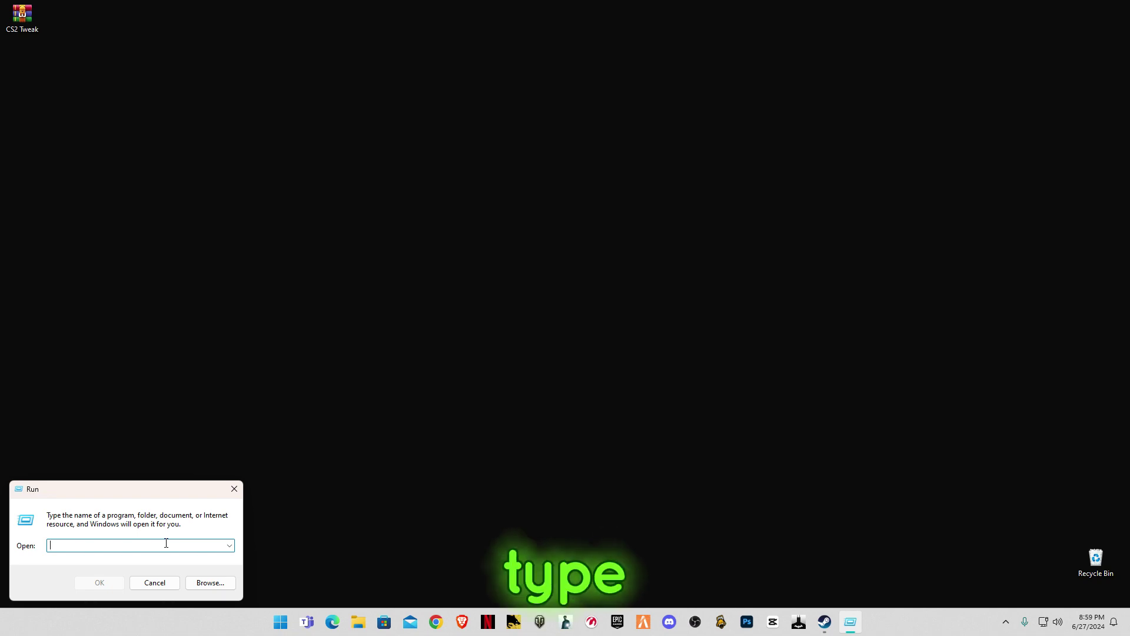
{"action": "type", "text": "temp"}
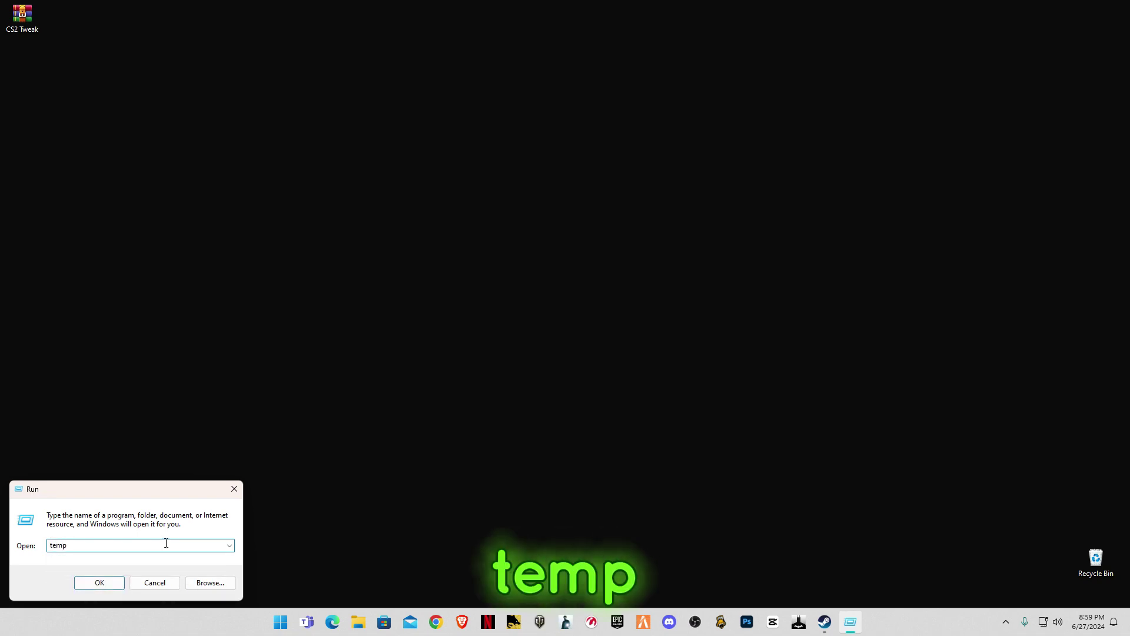
{"action": "key", "text": "Return"}
{"action": "left_click", "coordinate": [583, 327]}
- Delete everything in Windows Temp, skipping all files still in use
{"action": "key", "text": "ctrl+a"}
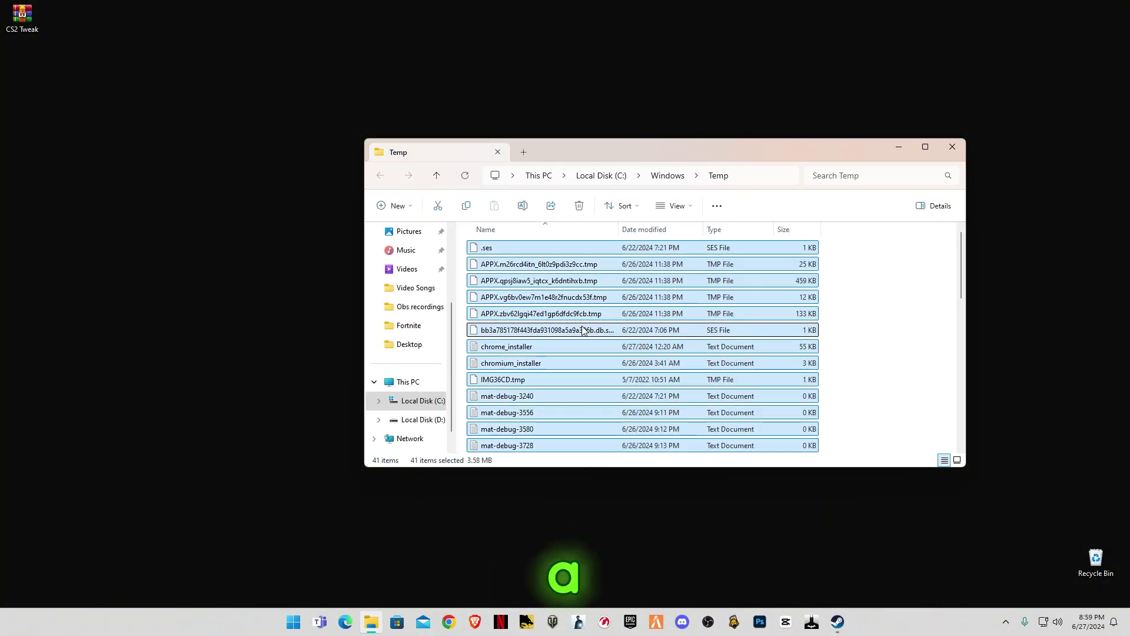
{"action": "key", "text": "Delete"}
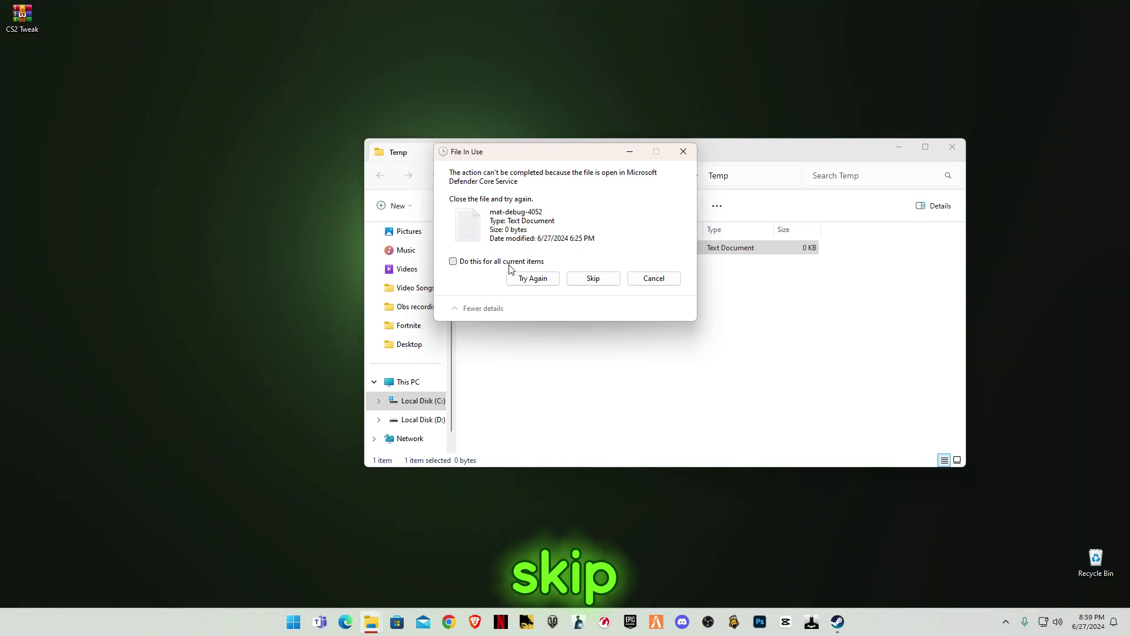
{"action": "left_click", "coordinate": [453, 261]}
{"action": "left_click", "coordinate": [589, 280]}
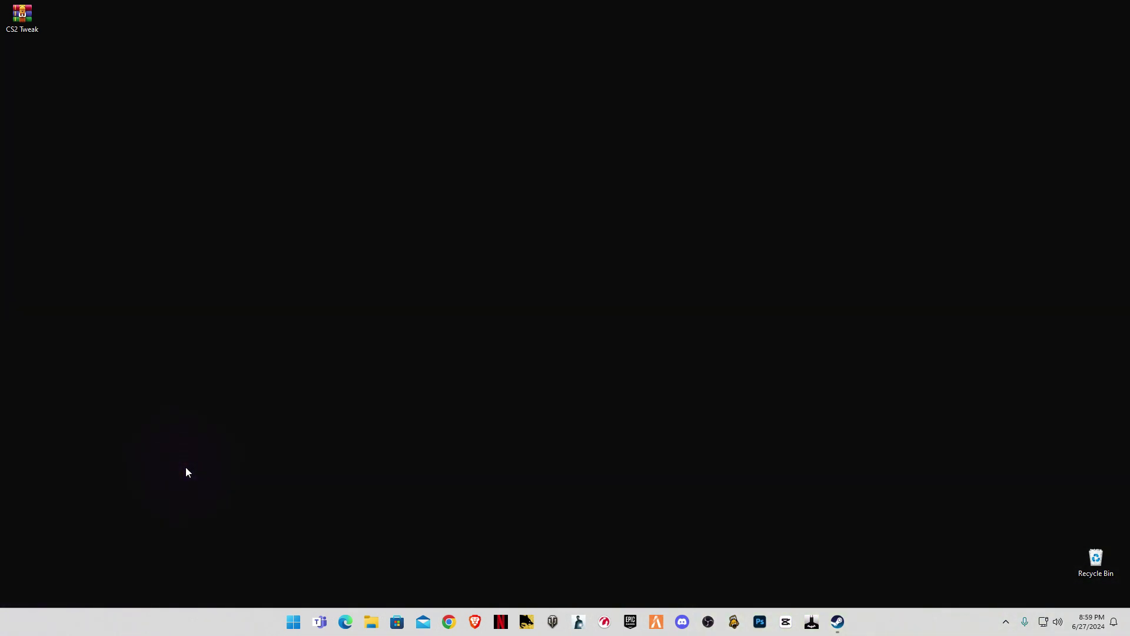
- Open the user's %temp% folder from the Run dialog
{"action": "key", "text": "super+r"}
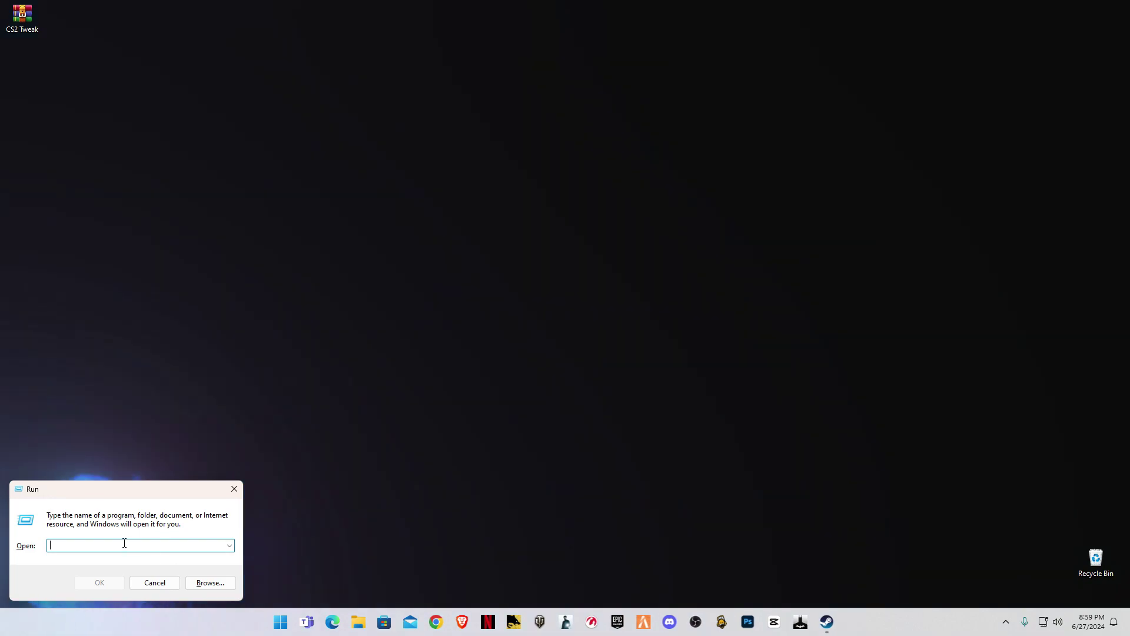
{"action": "type", "text": "%"}
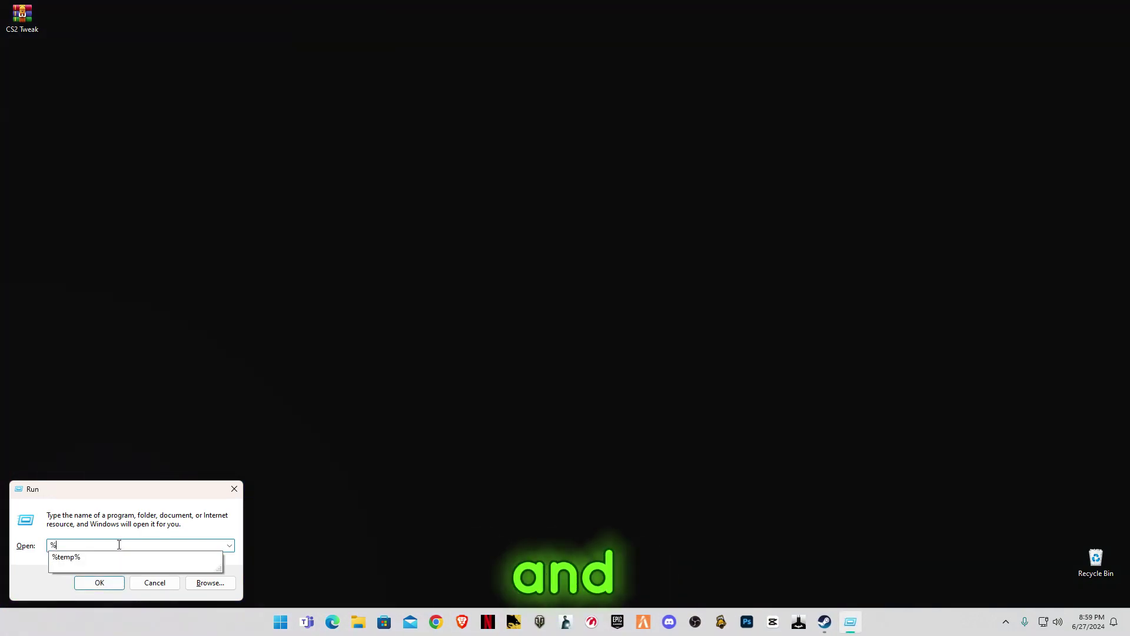
{"action": "type", "text": "temp%"}
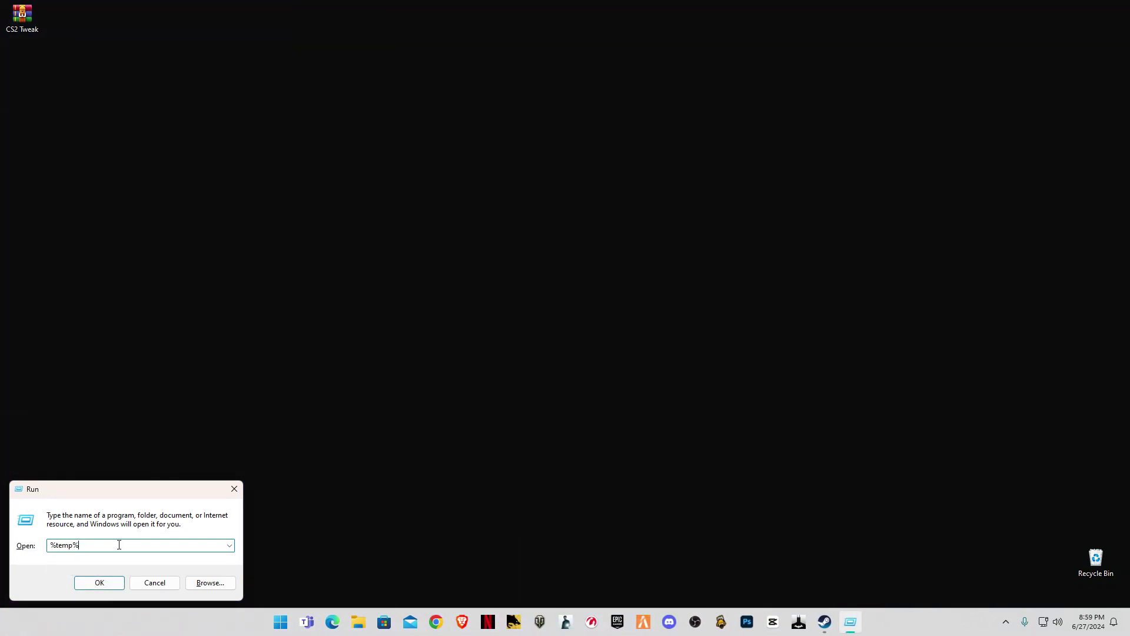
{"action": "key", "text": "Return"}
{"action": "left_click", "coordinate": [630, 331]}
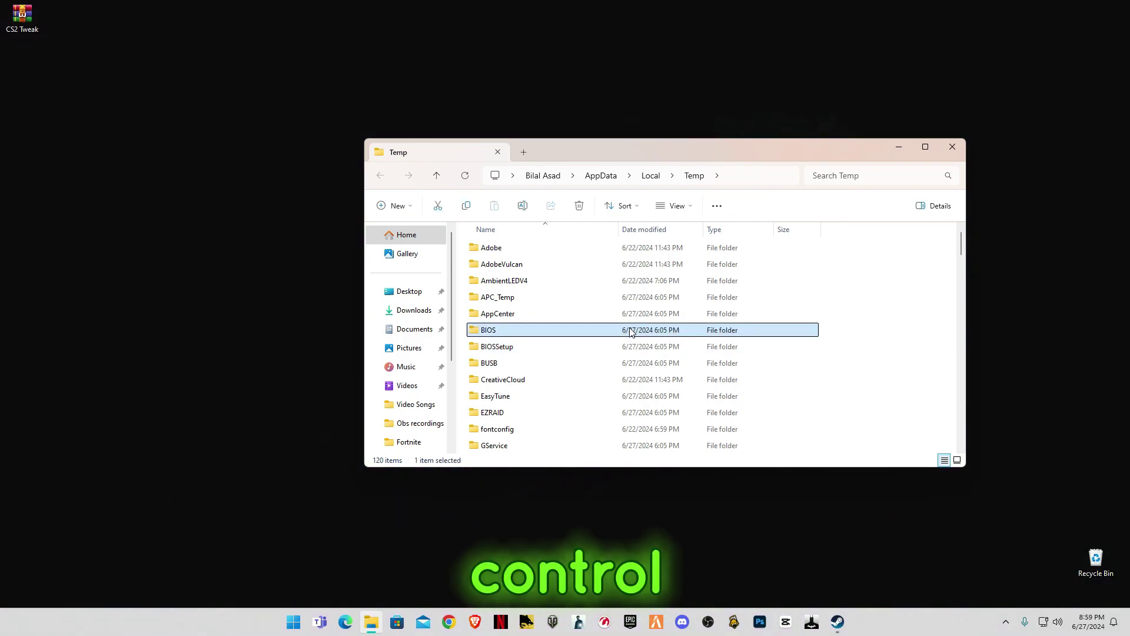
- Delete all 120 temp items, skipping in-use files, and close the window
{"action": "key", "text": "ctrl+a"}
{"action": "key", "text": "Delete"}
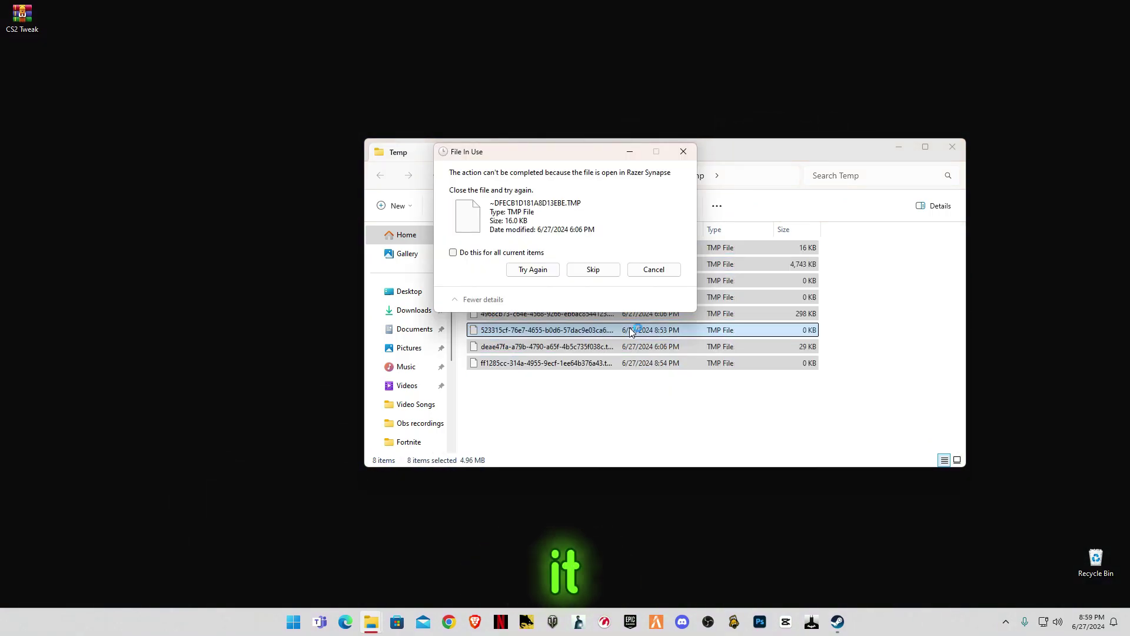
{"action": "left_click", "coordinate": [453, 252]}
{"action": "left_click", "coordinate": [593, 274]}
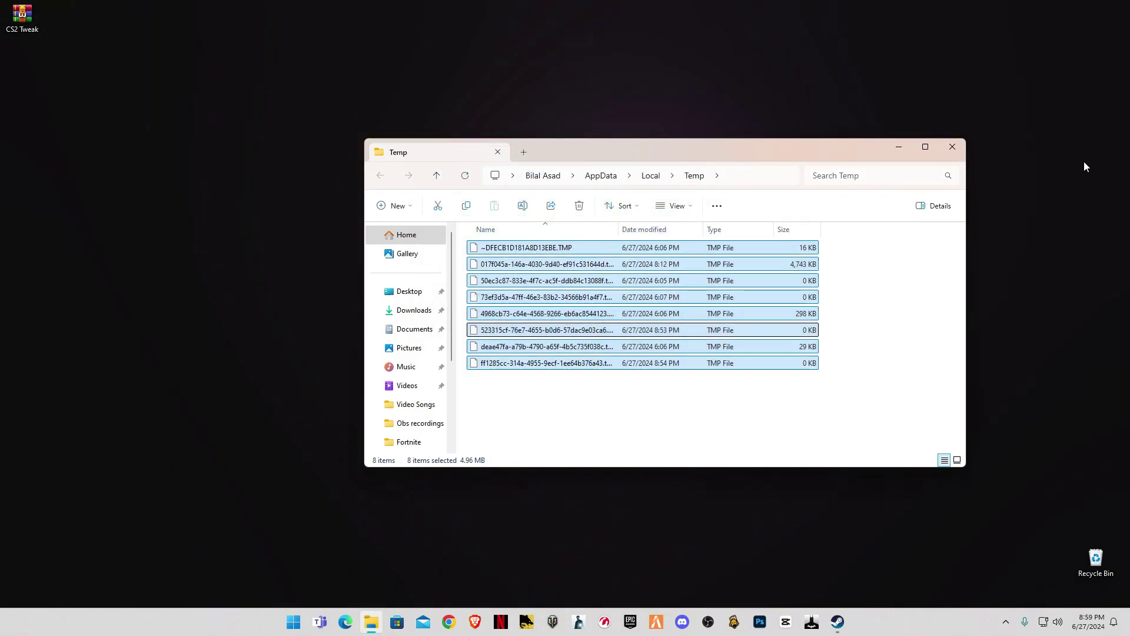
{"action": "key", "text": "alt+F4"}
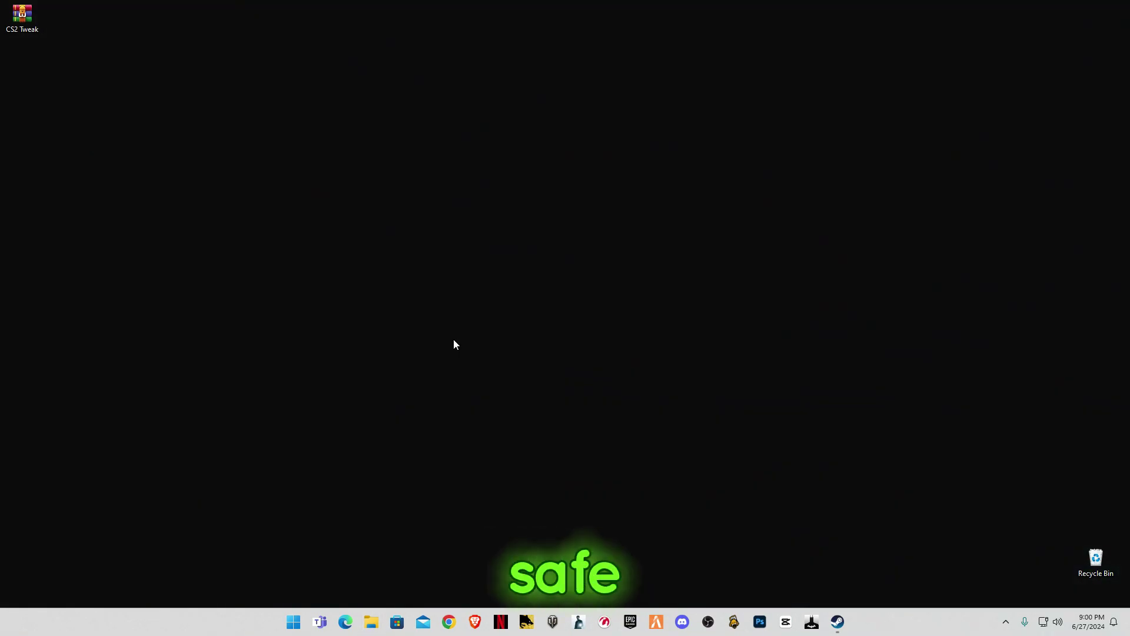
- Open the Prefetch folder from the Run dialog and grant permanent access
{"action": "key", "text": "super+r"}
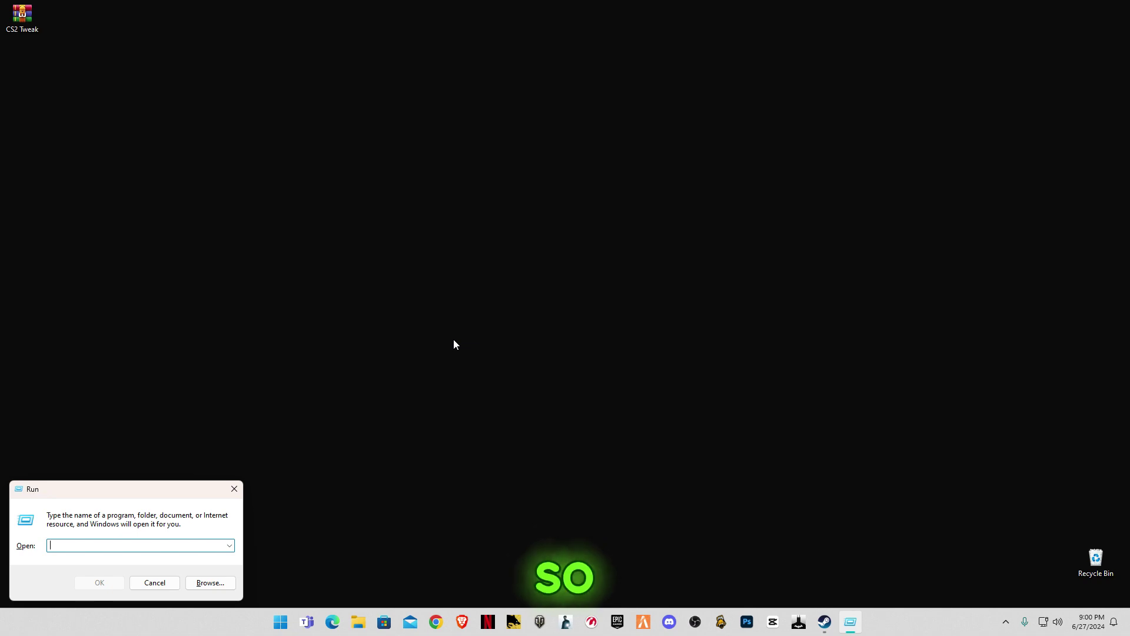
{"action": "type", "text": "prefetc"}
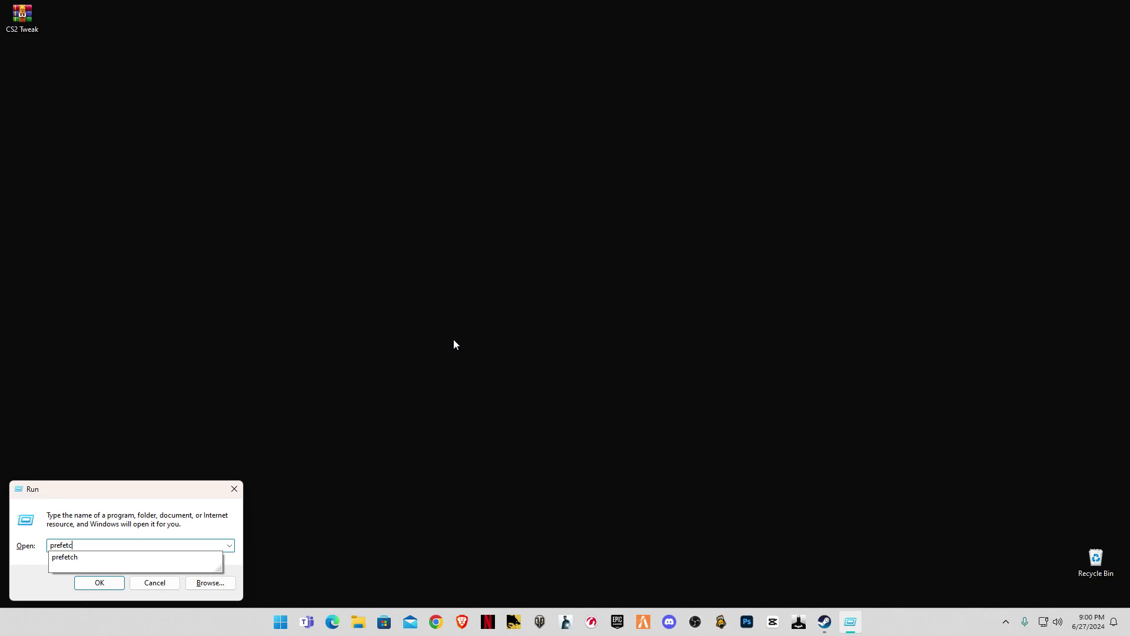
{"action": "type", "text": "h"}
{"action": "key", "text": "Return"}
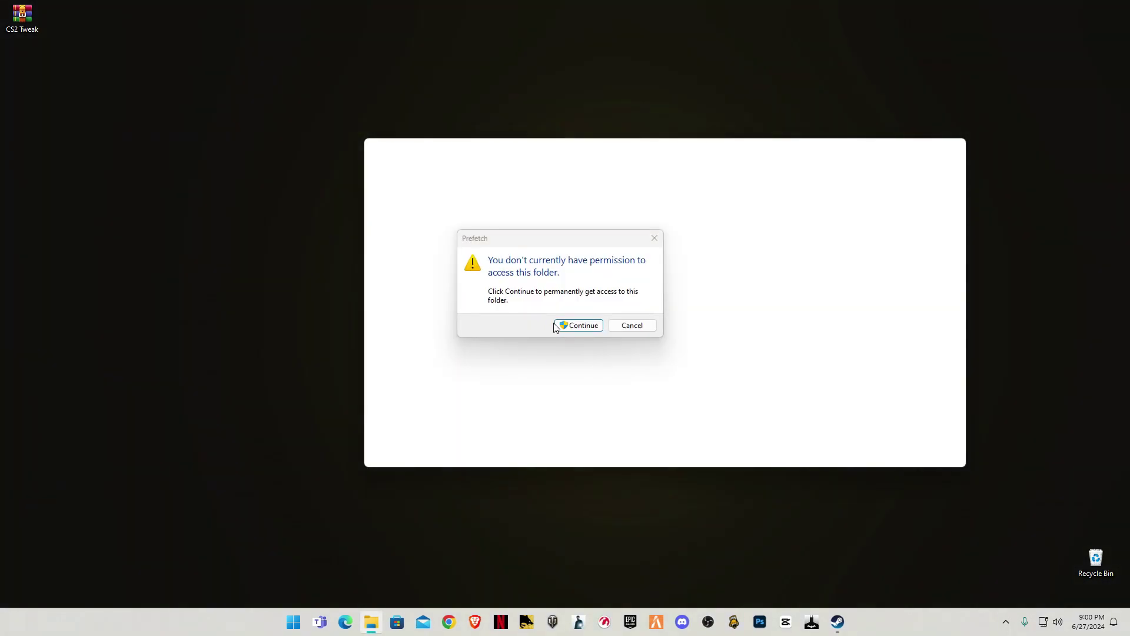
{"action": "left_click", "coordinate": [557, 326]}
- Delete all 339 Prefetch items, skipping the in-use file, and close the window
{"action": "key", "text": "ctrl+a"}
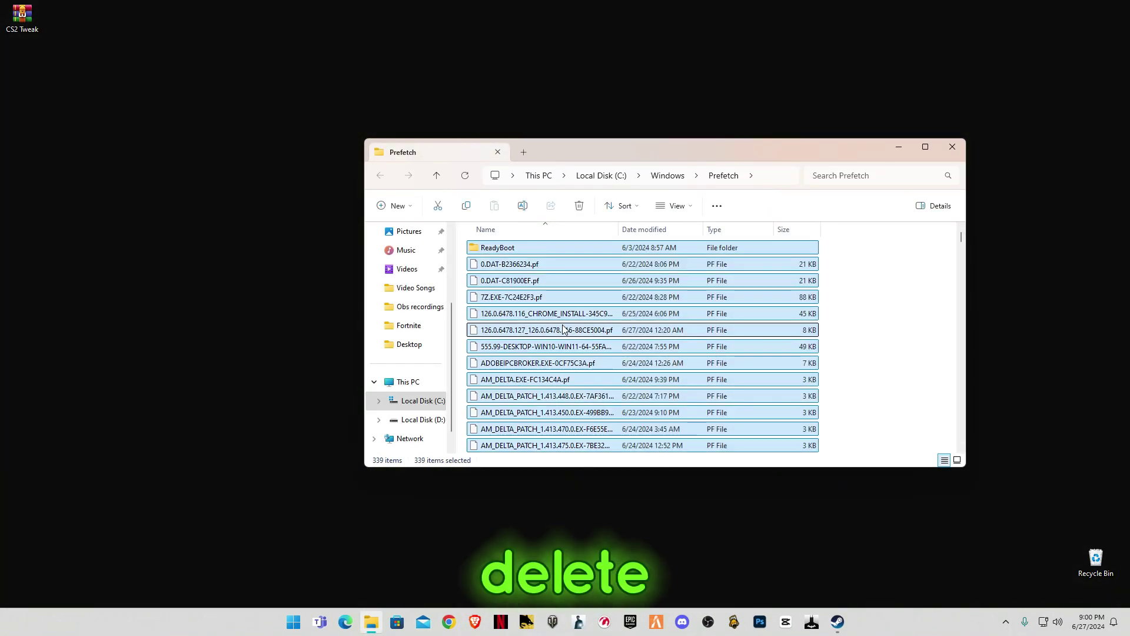
{"action": "key", "text": "Delete"}
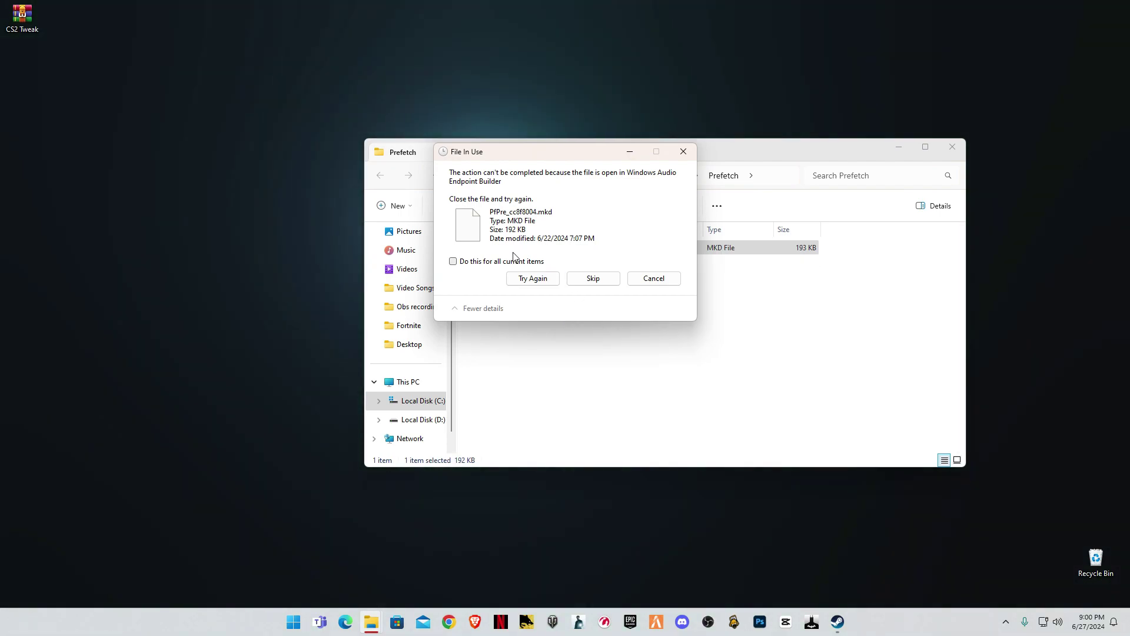
{"action": "left_click", "coordinate": [580, 280]}
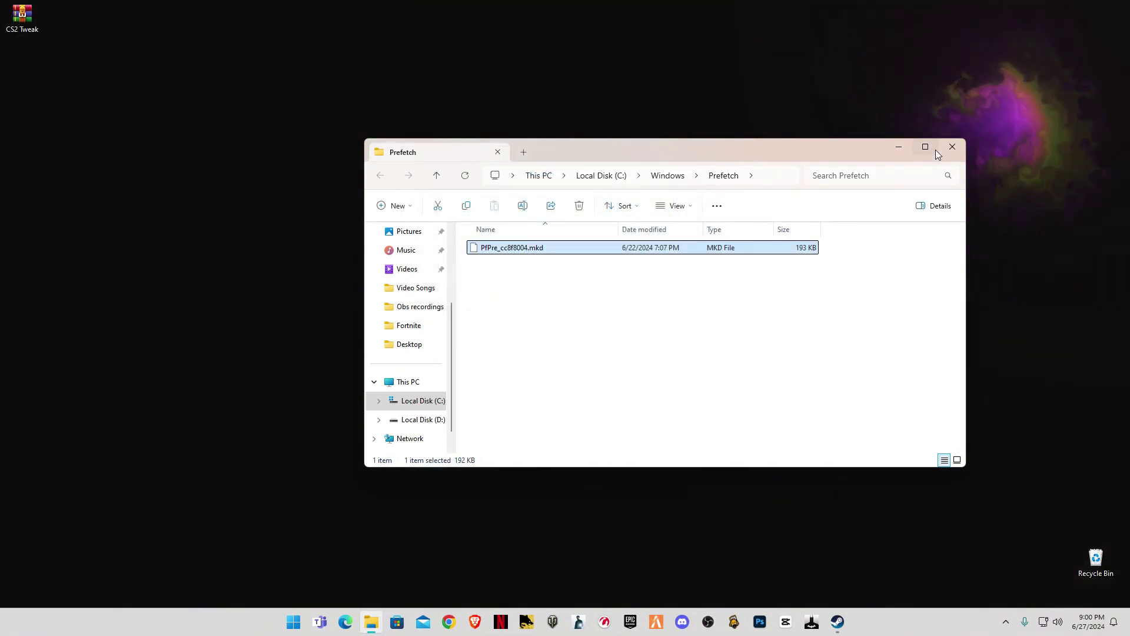
{"action": "left_click", "coordinate": [952, 147]}
- Permanently empty the Recycle Bin
{"action": "right_click", "coordinate": [1096, 556]}
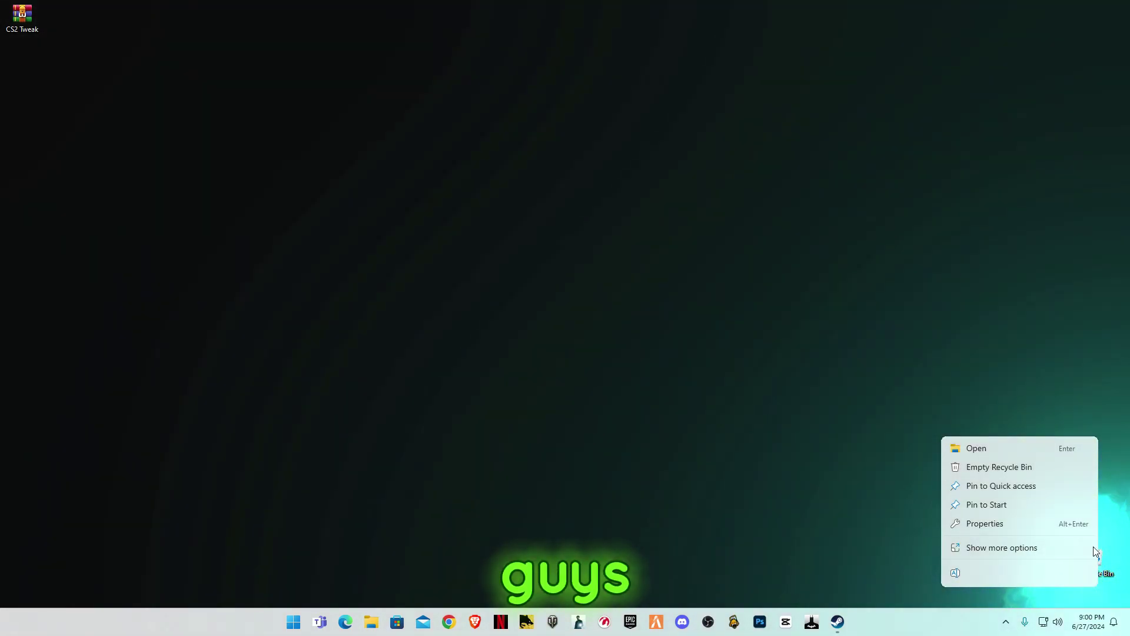
{"action": "left_click", "coordinate": [999, 467]}
{"action": "left_click", "coordinate": [607, 318]}
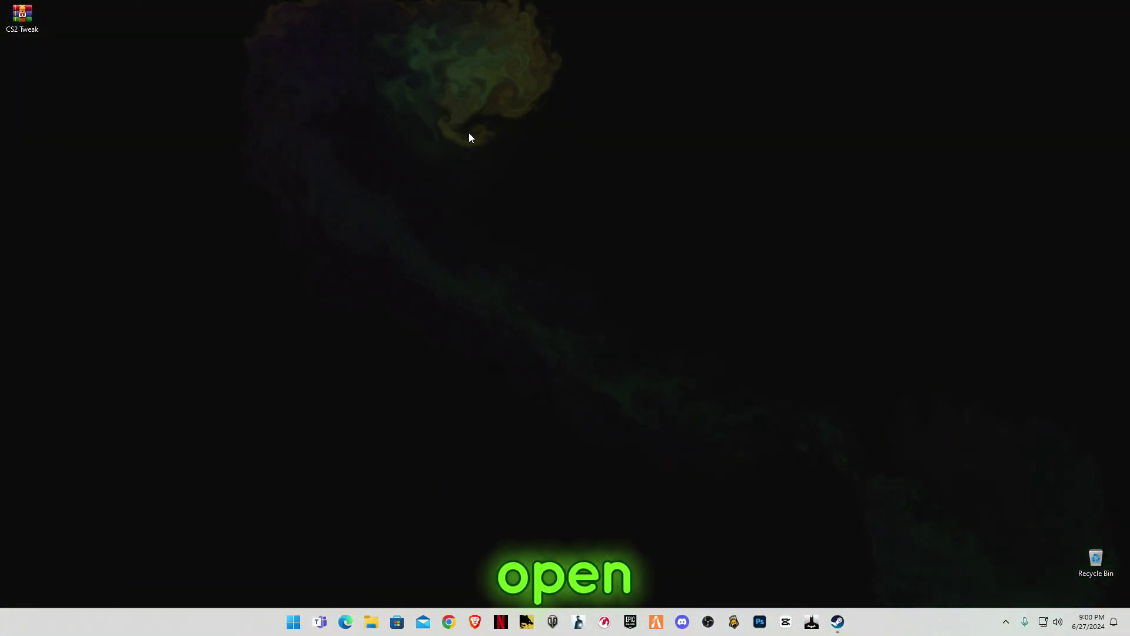
- Open NVIDIA Control Panel and add cs2 as a program in Manage 3D Program Settings
{"action": "right_click", "coordinate": [470, 133]}
{"action": "left_click", "coordinate": [512, 298]}
{"action": "left_click", "coordinate": [521, 215]}
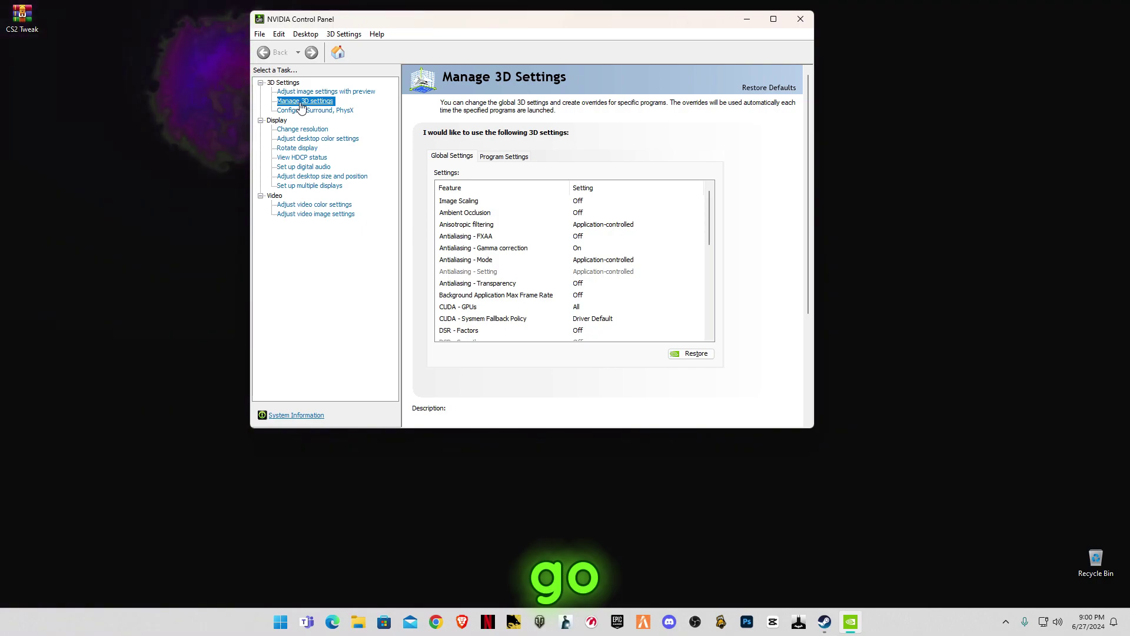
{"action": "left_click", "coordinate": [511, 157]}
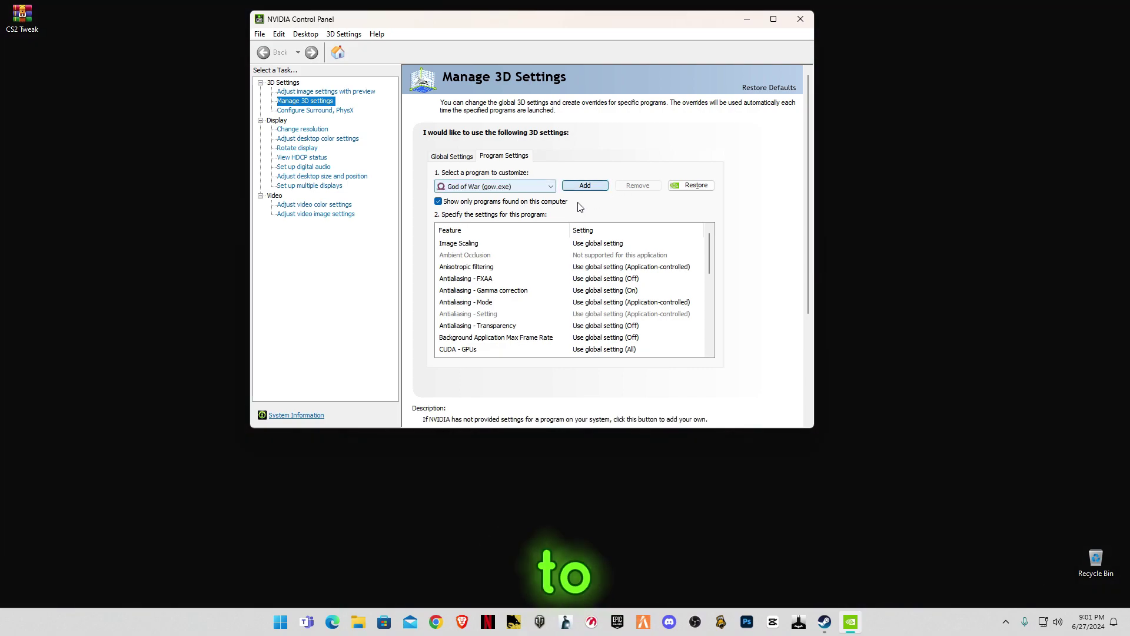
{"action": "left_click", "coordinate": [585, 185]}
{"action": "key", "text": "Down"}
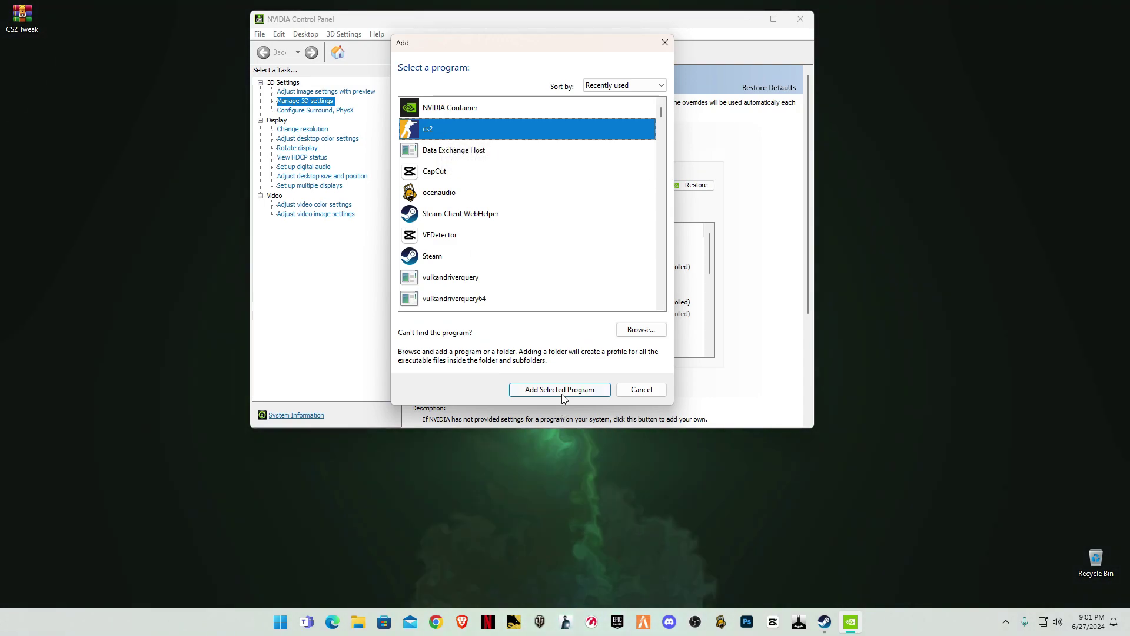
{"action": "left_click", "coordinate": [560, 389]}
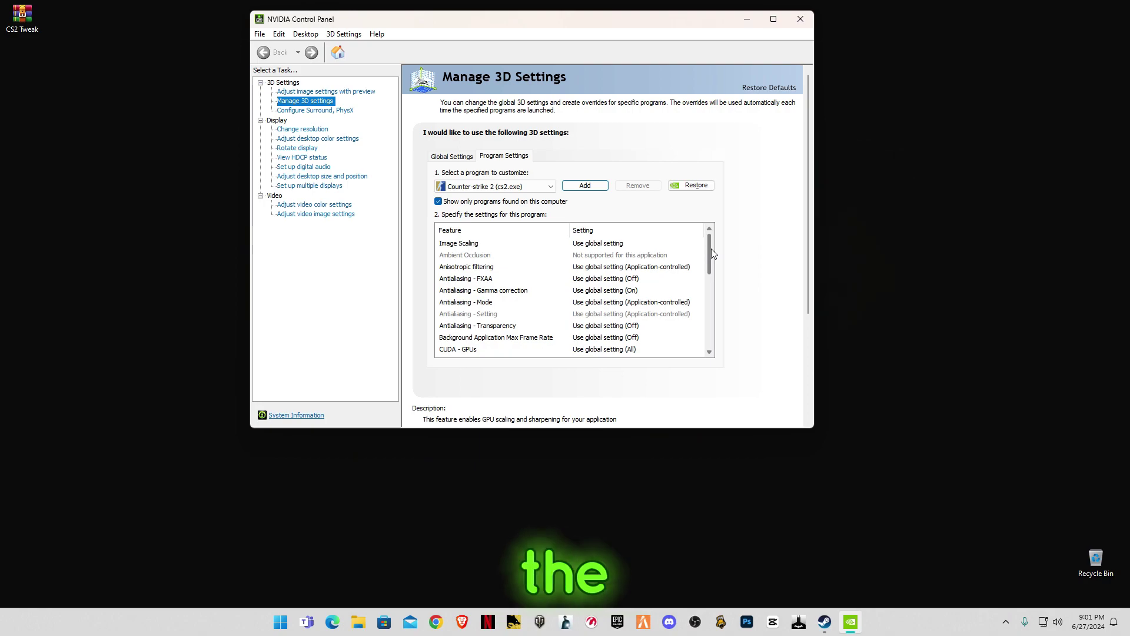
{"action": "left_click_drag", "start_coordinate": [711, 249], "coordinate": [707, 263]}
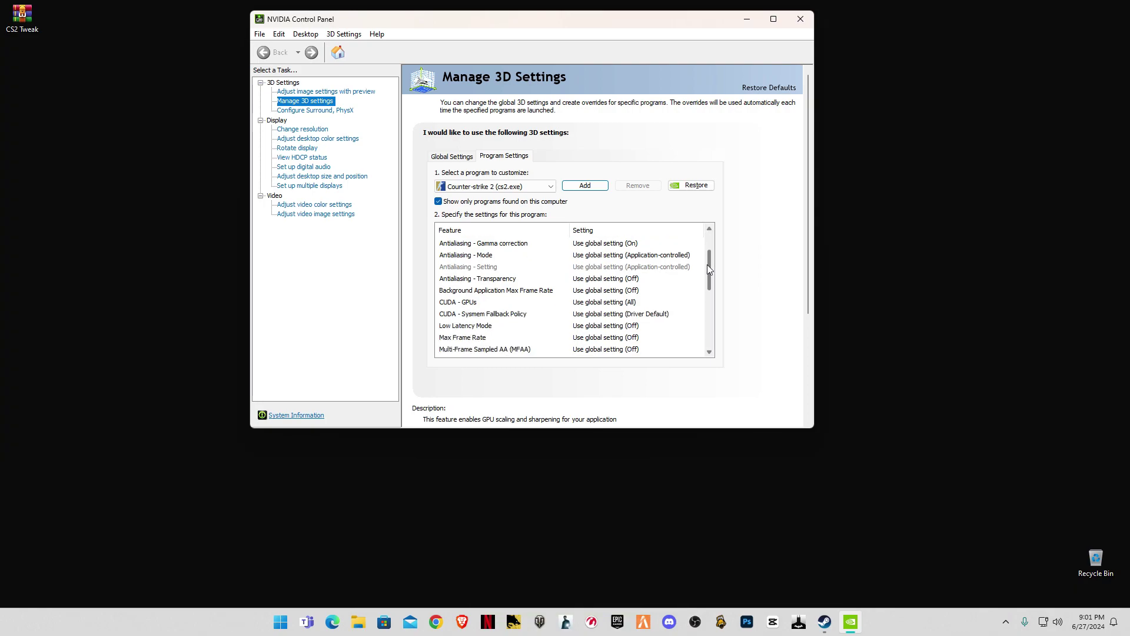
- Set Low Latency Mode to Ultra, turn Max Frame Rate off, and use the RTX 4060 for OpenGL
{"action": "left_click", "coordinate": [593, 326]}
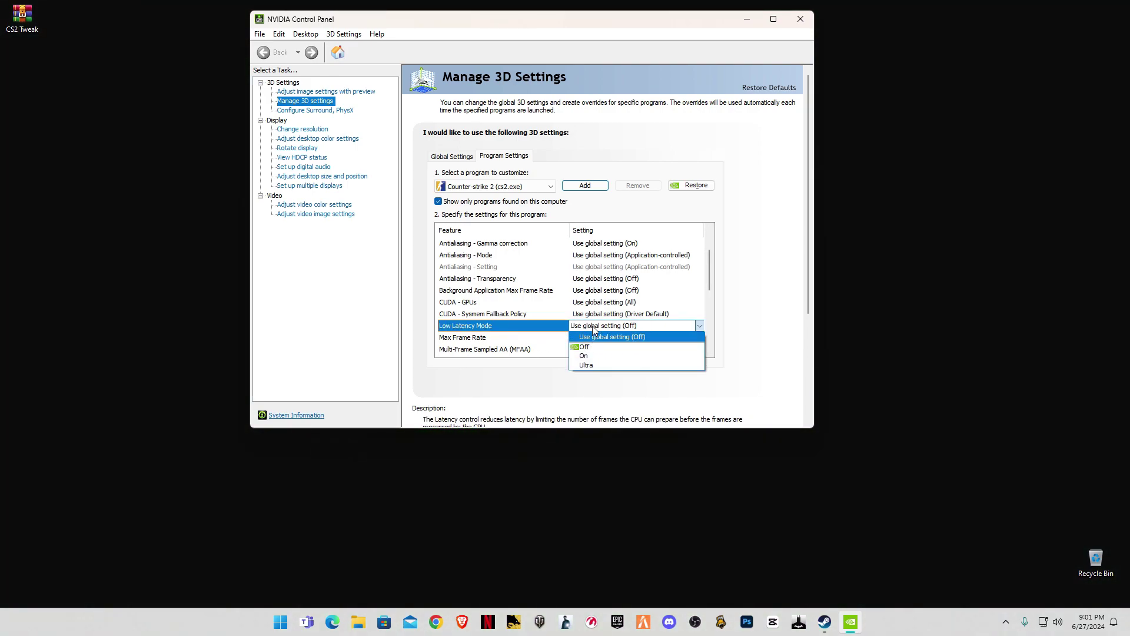
{"action": "left_click", "coordinate": [592, 365]}
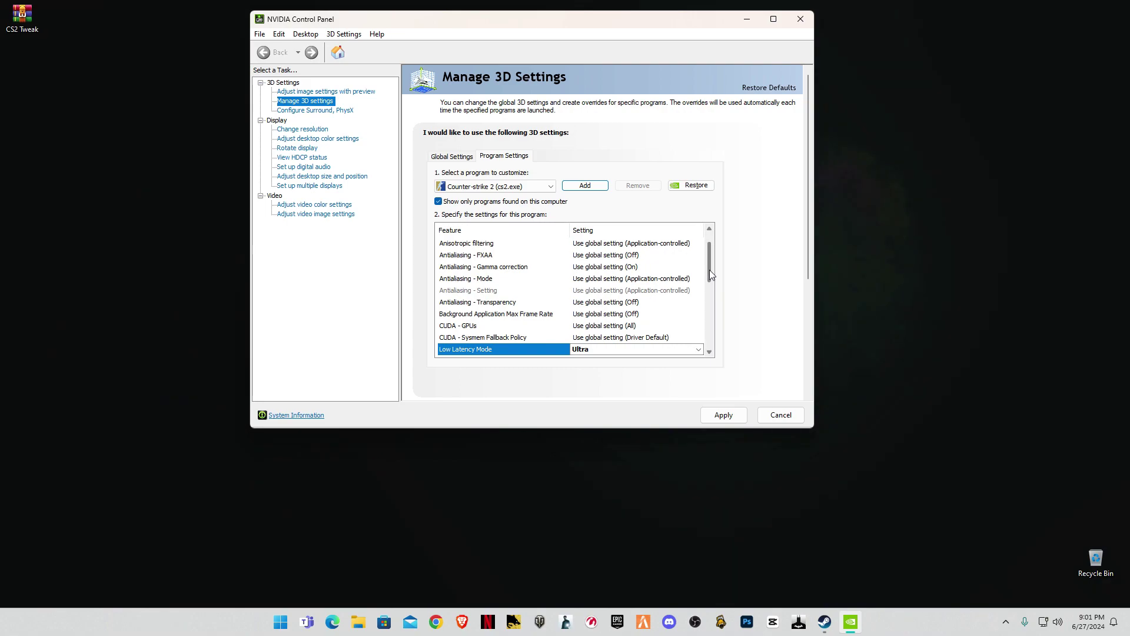
{"action": "left_click_drag", "start_coordinate": [711, 274], "coordinate": [708, 295]}
{"action": "left_click", "coordinate": [597, 296]}
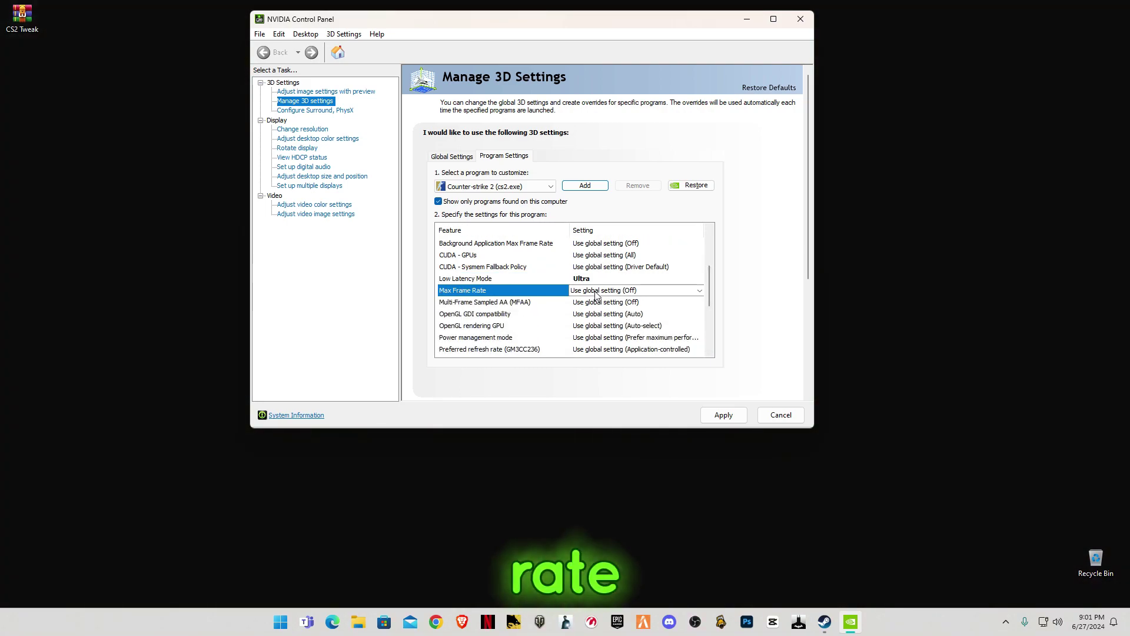
{"action": "left_click", "coordinate": [597, 296]}
{"action": "left_click", "coordinate": [590, 334]}
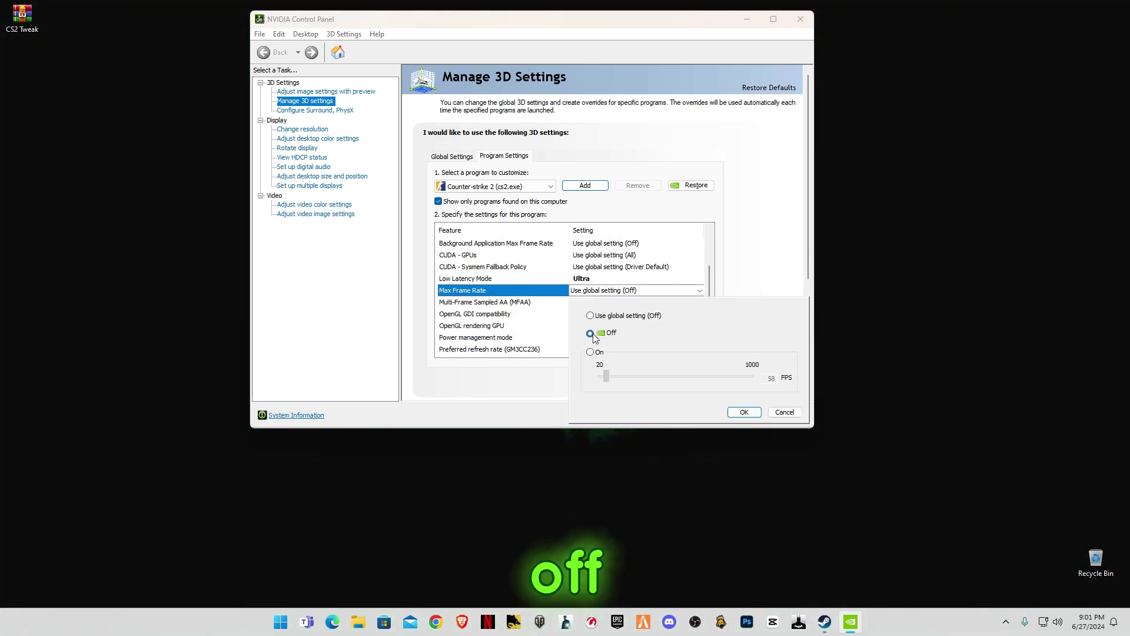
{"action": "left_click", "coordinate": [743, 413]}
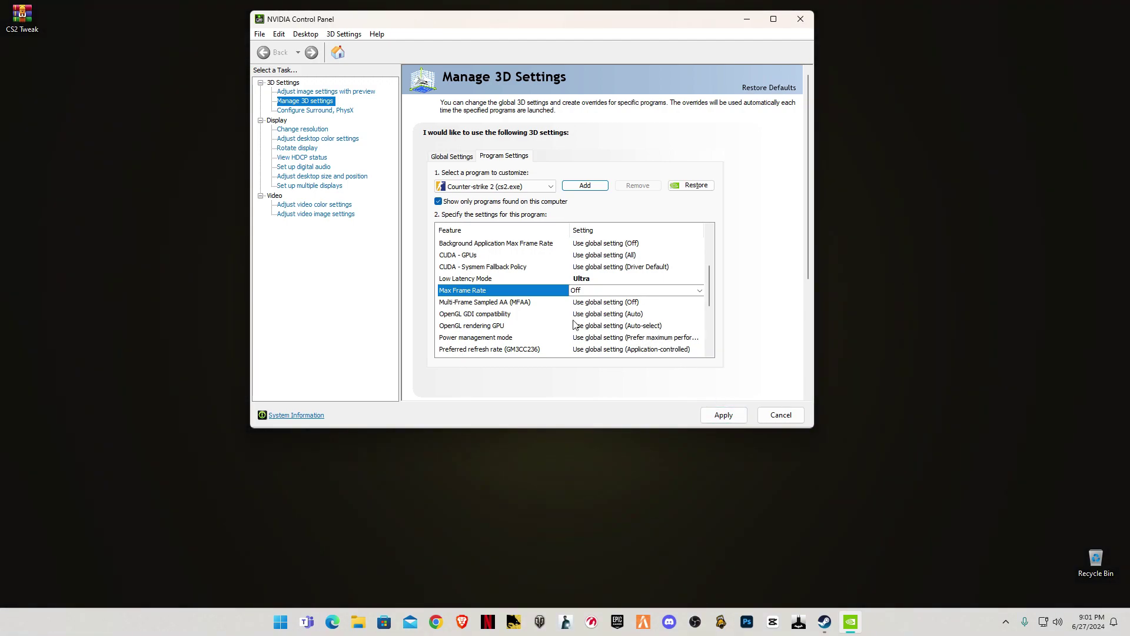
{"action": "left_click", "coordinate": [657, 327]}
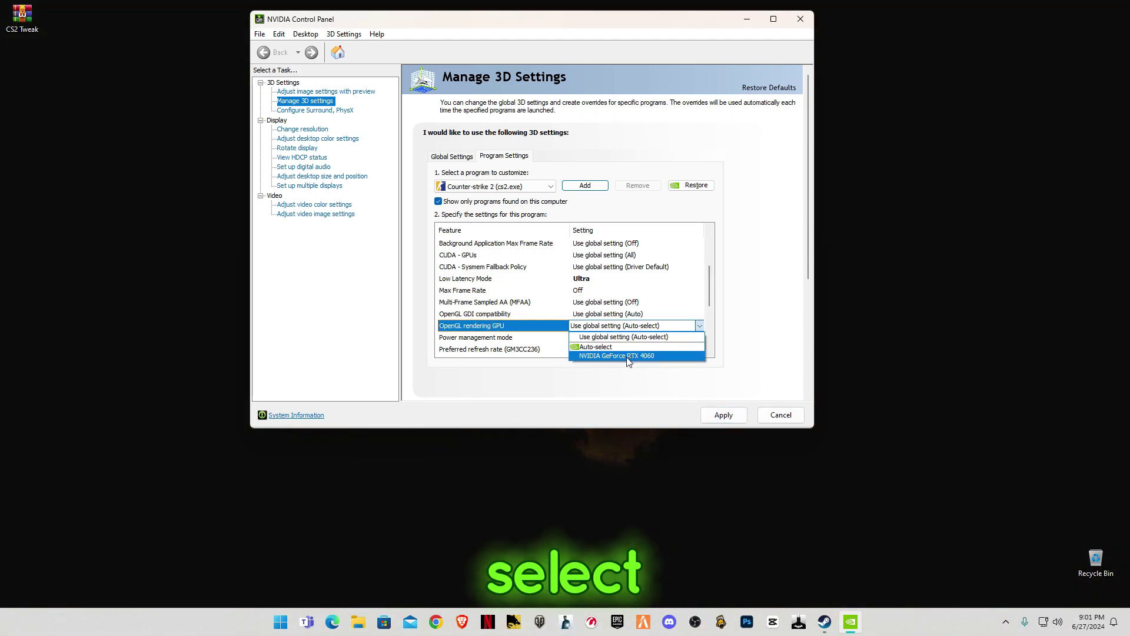
{"action": "left_click", "coordinate": [616, 356]}
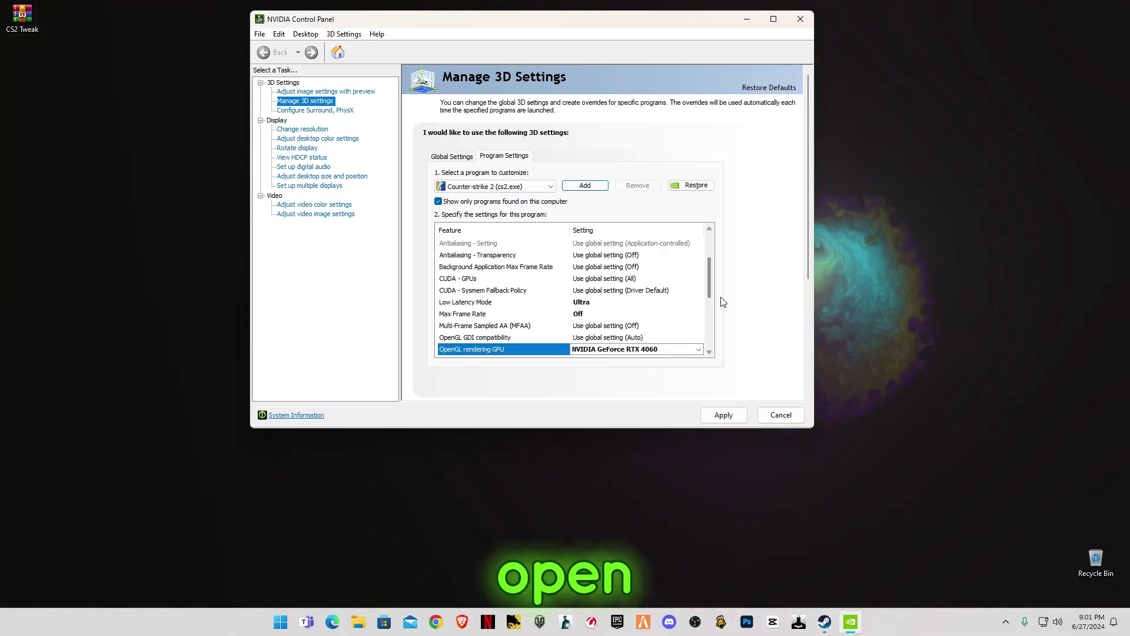
- Set Prefer maximum performance, Highest available refresh rate and Vertical sync Off, then apply the cs2 profile
{"action": "left_click_drag", "start_coordinate": [709, 291], "coordinate": [708, 314]}
{"action": "left_click", "coordinate": [628, 305]}
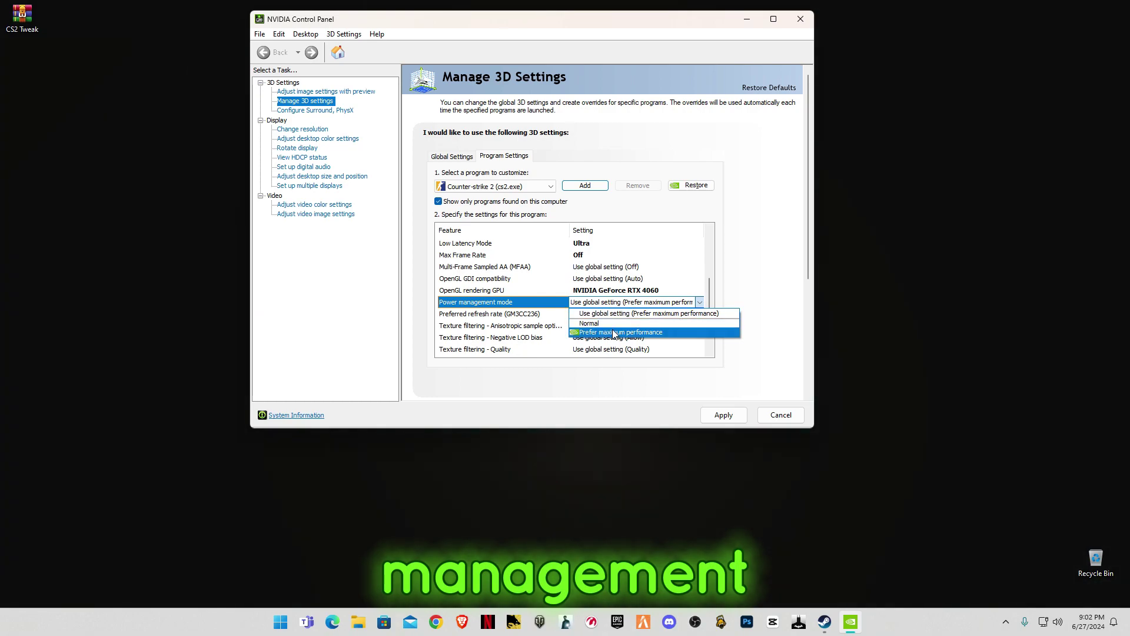
{"action": "left_click", "coordinate": [613, 333]}
{"action": "left_click_drag", "start_coordinate": [710, 296], "coordinate": [708, 314]}
{"action": "left_click", "coordinate": [629, 303]}
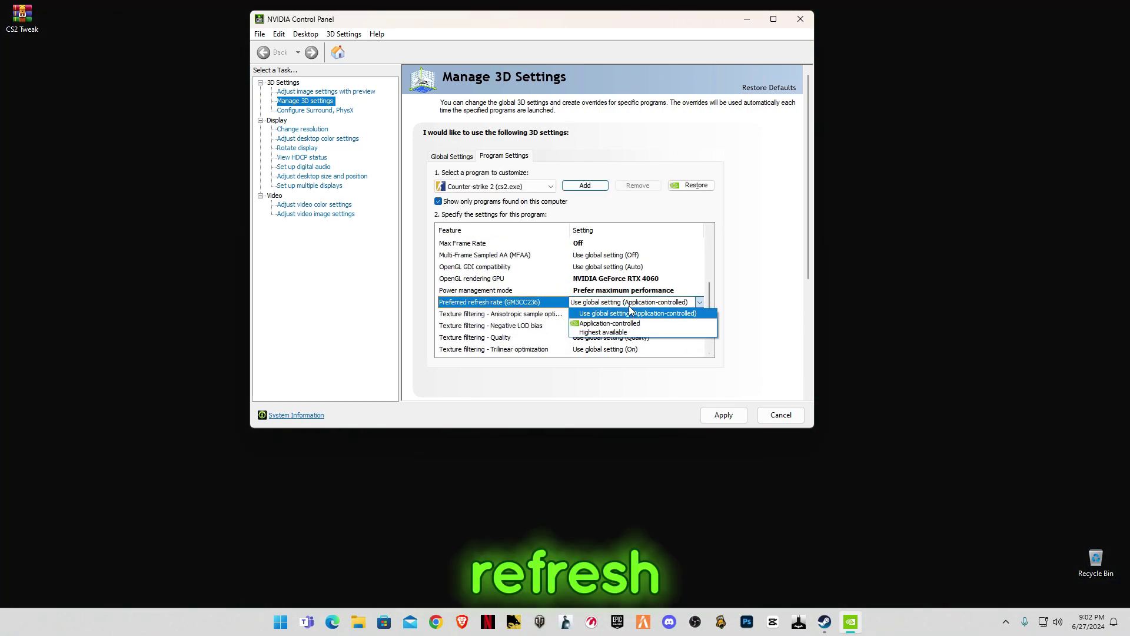
{"action": "left_click", "coordinate": [606, 332]}
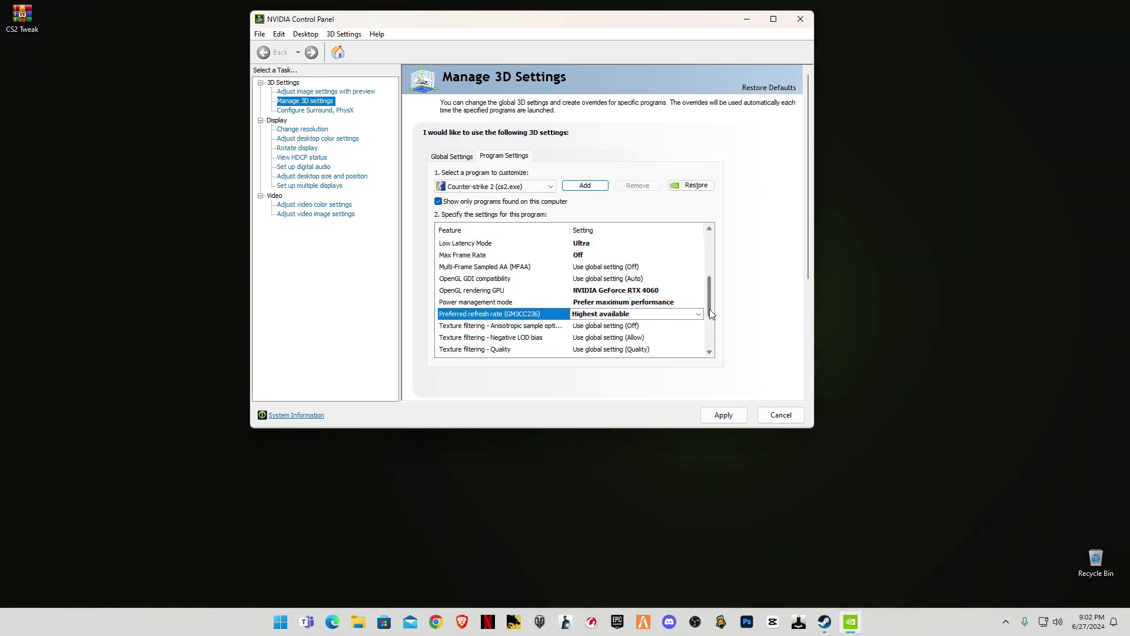
{"action": "left_click_drag", "start_coordinate": [709, 309], "coordinate": [709, 338]}
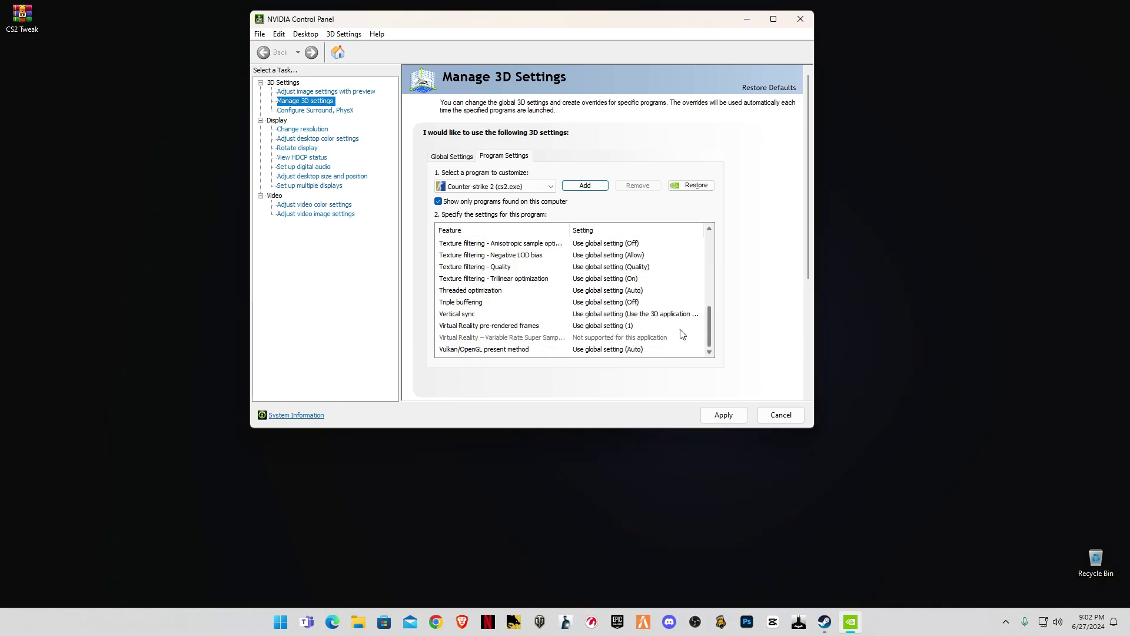
{"action": "left_click", "coordinate": [620, 315]}
{"action": "left_click", "coordinate": [625, 344]}
{"action": "scroll", "coordinate": [709, 332], "scroll_direction": "down", "scroll_amount": 3}
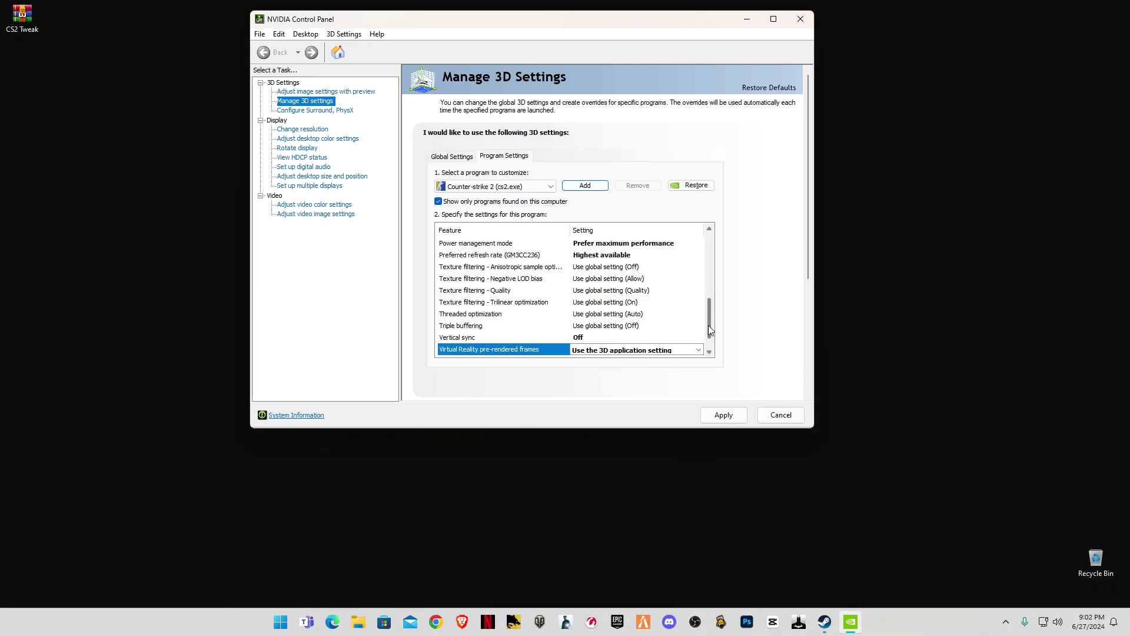
{"action": "mouse_move", "coordinate": [709, 325]}
{"action": "left_mouse_down"}
{"action": "mouse_move", "coordinate": [716, 256]}
{"action": "mouse_move", "coordinate": [706, 347]}
{"action": "left_mouse_up"}
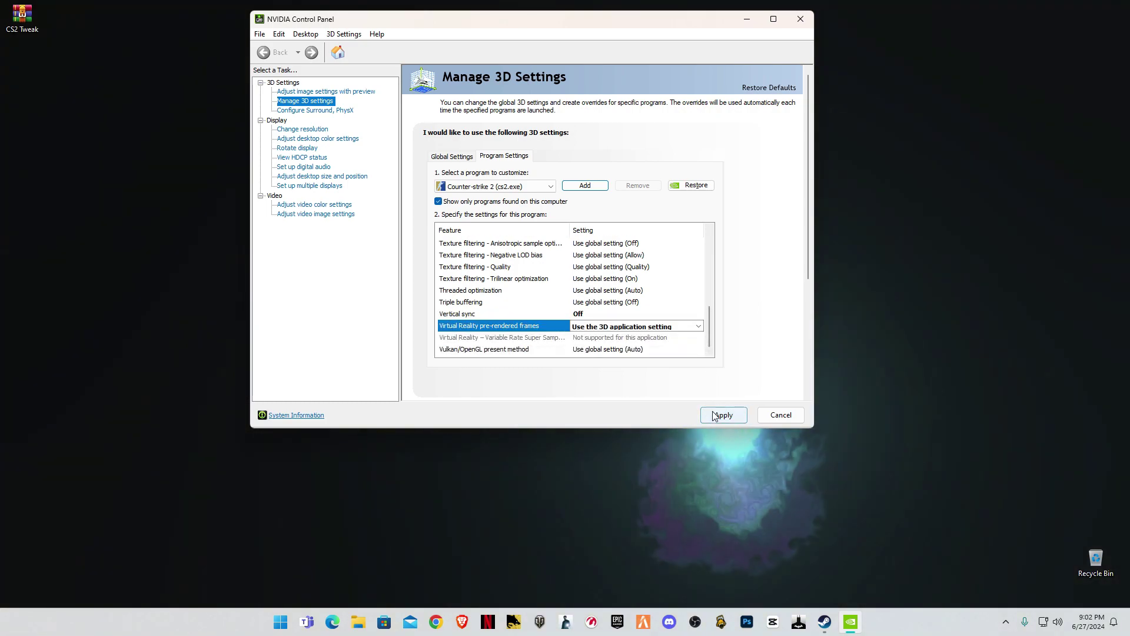
{"action": "left_click", "coordinate": [737, 416]}
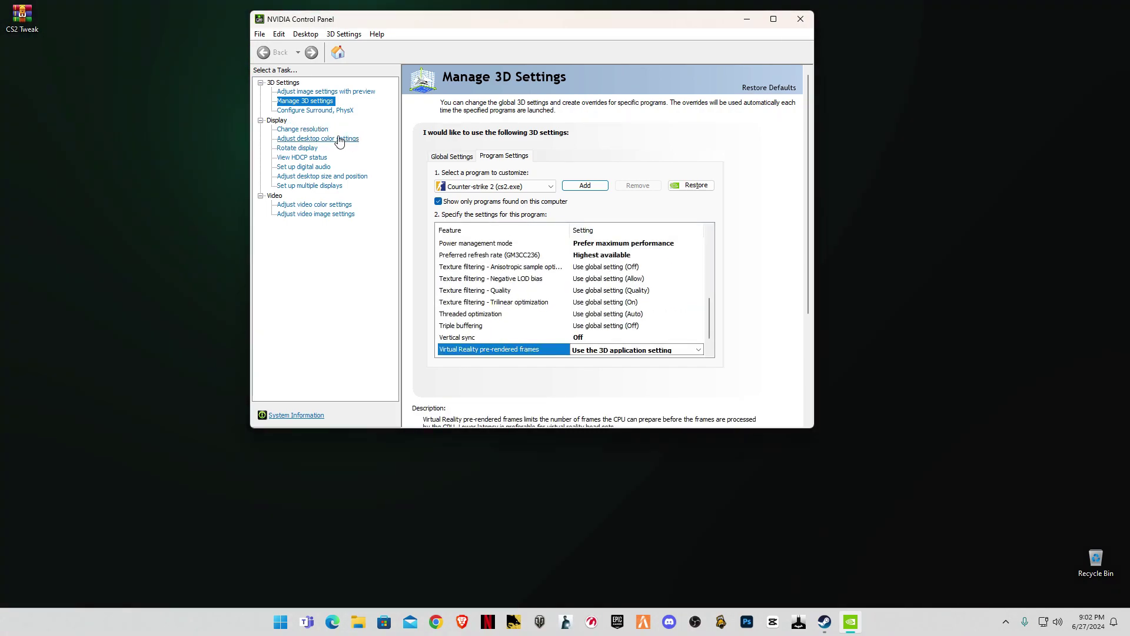
- Keep the display at 165Hz under Change resolution, apply and confirm, then close NVIDIA Control Panel
{"action": "left_click", "coordinate": [303, 130]}
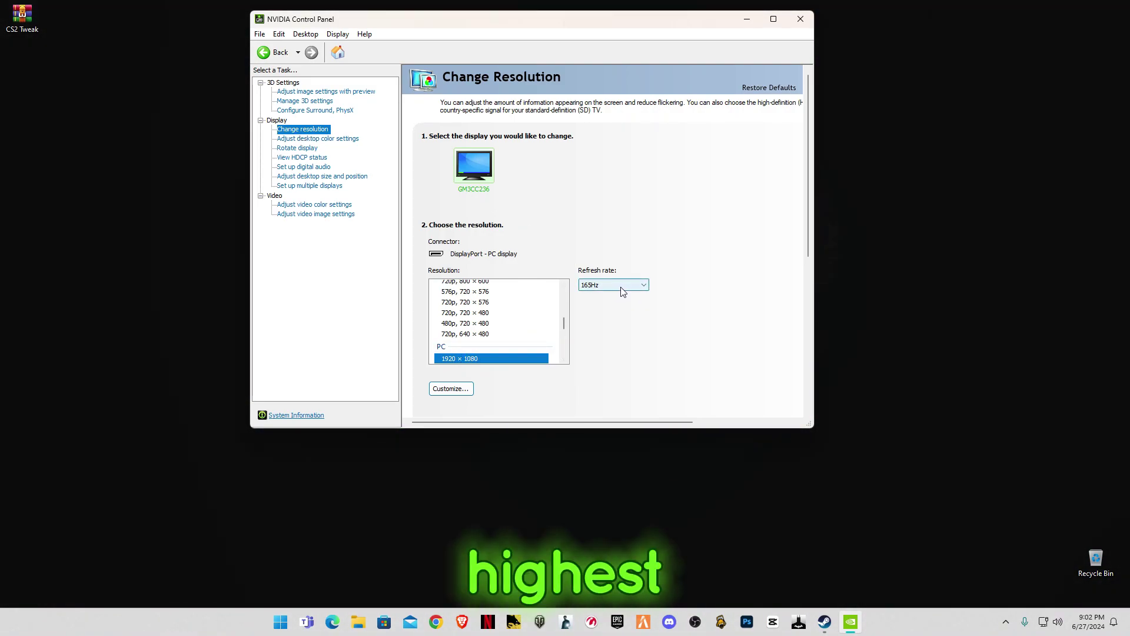
{"action": "left_click", "coordinate": [604, 294]}
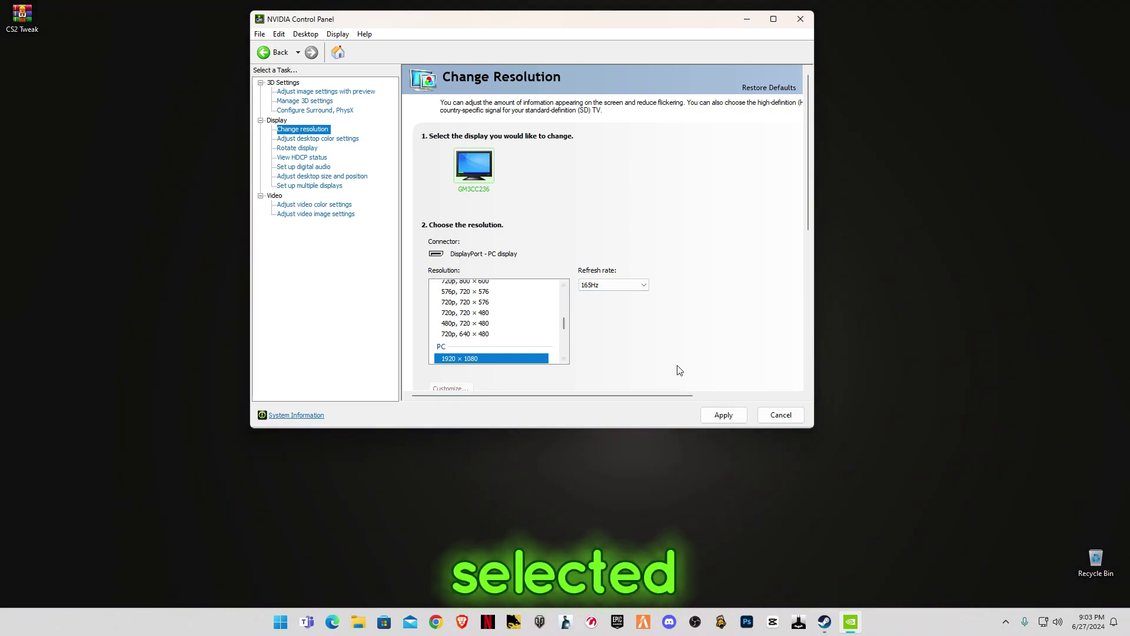
{"action": "left_click", "coordinate": [724, 417]}
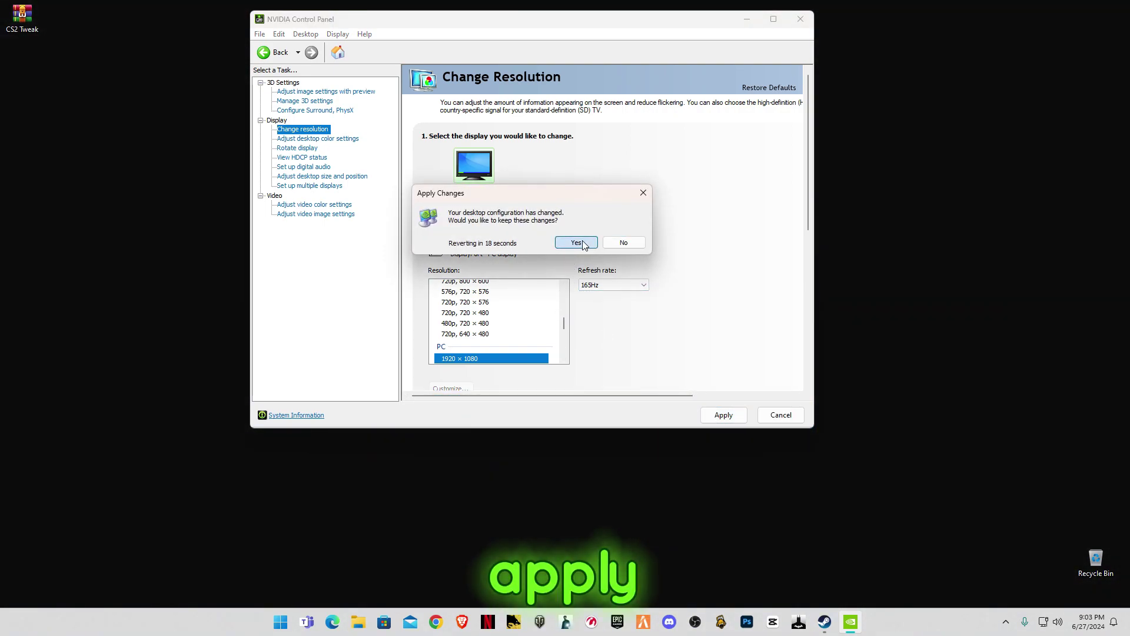
{"action": "left_click", "coordinate": [579, 244]}
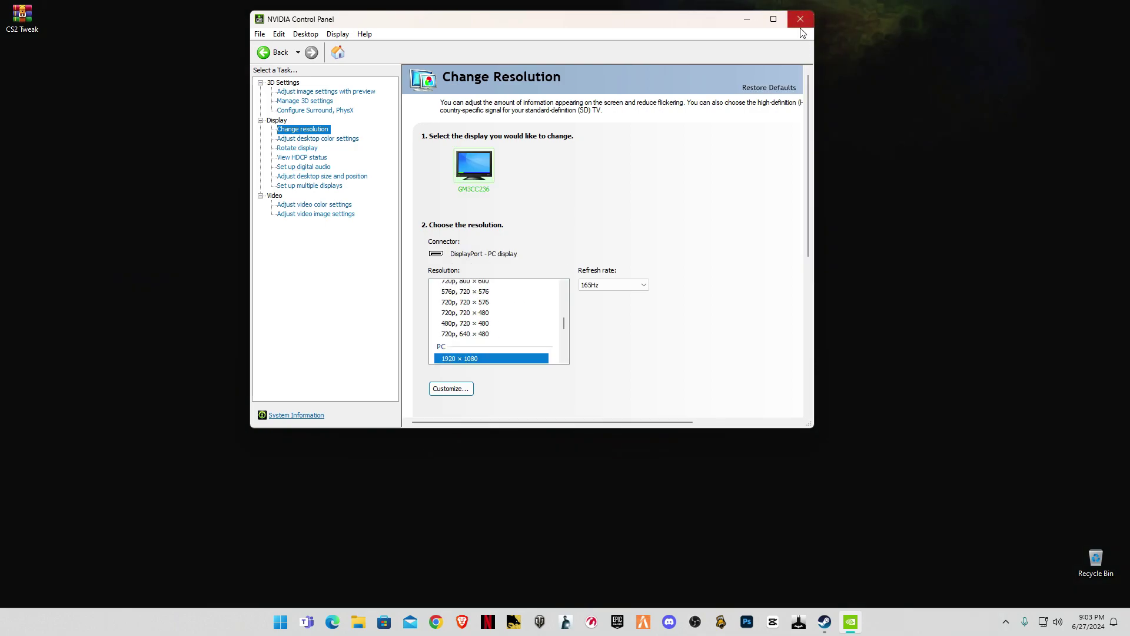
{"action": "left_click", "coordinate": [801, 20]}
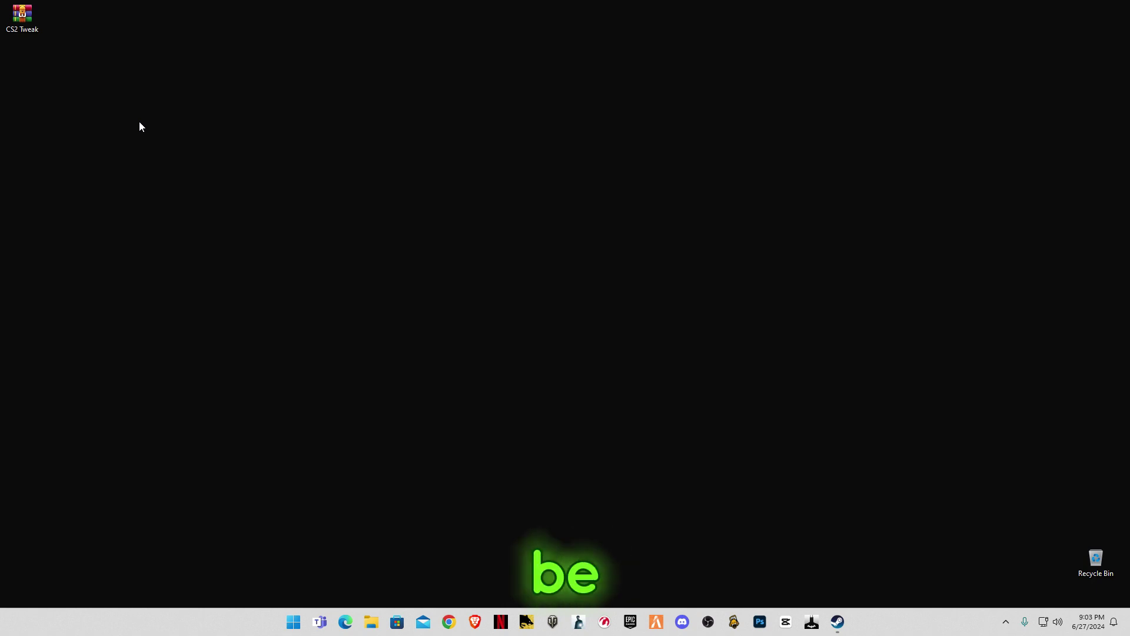
- Extract the CS2 Tweak WinRAR archive onto the desktop and open the extracted folder
{"action": "right_click", "coordinate": [24, 15]}
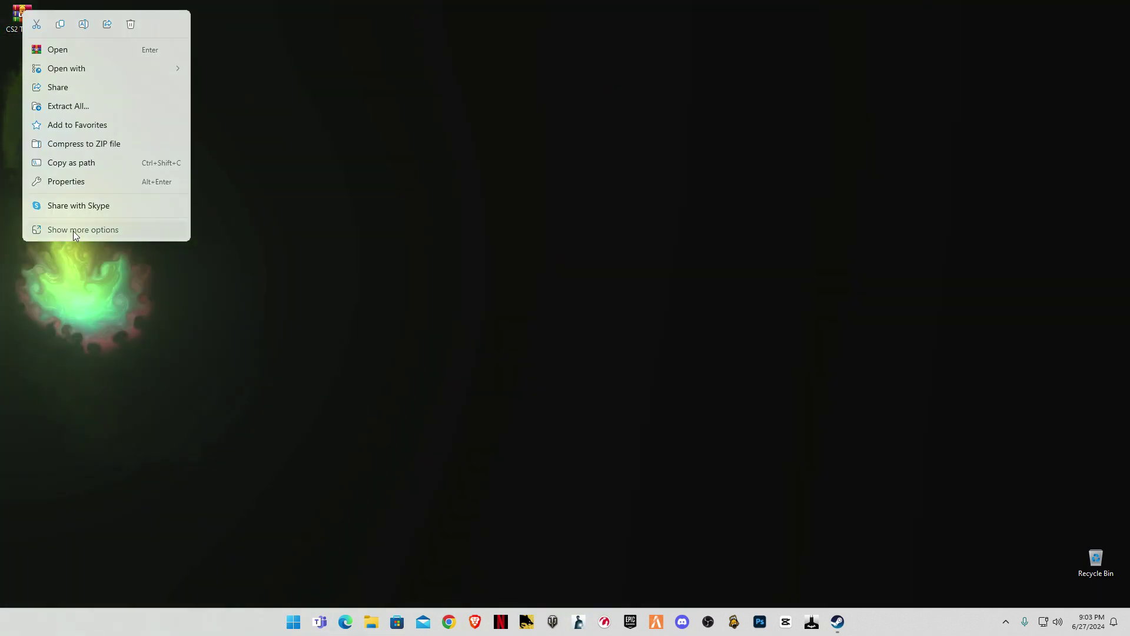
{"action": "left_click", "coordinate": [73, 230]}
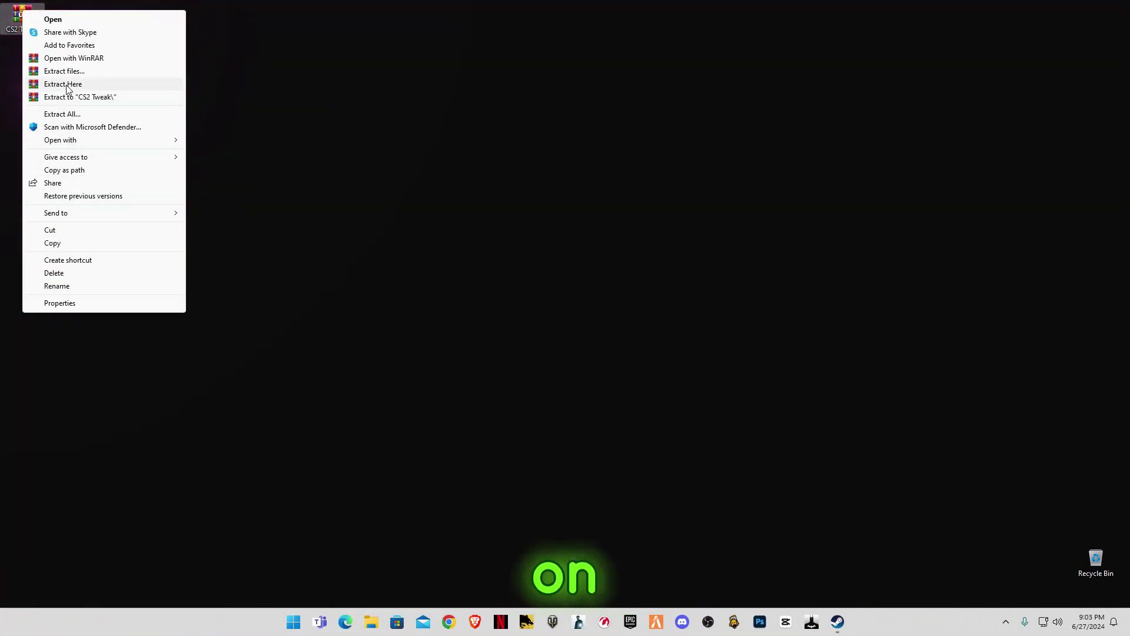
{"action": "left_click", "coordinate": [63, 84]}
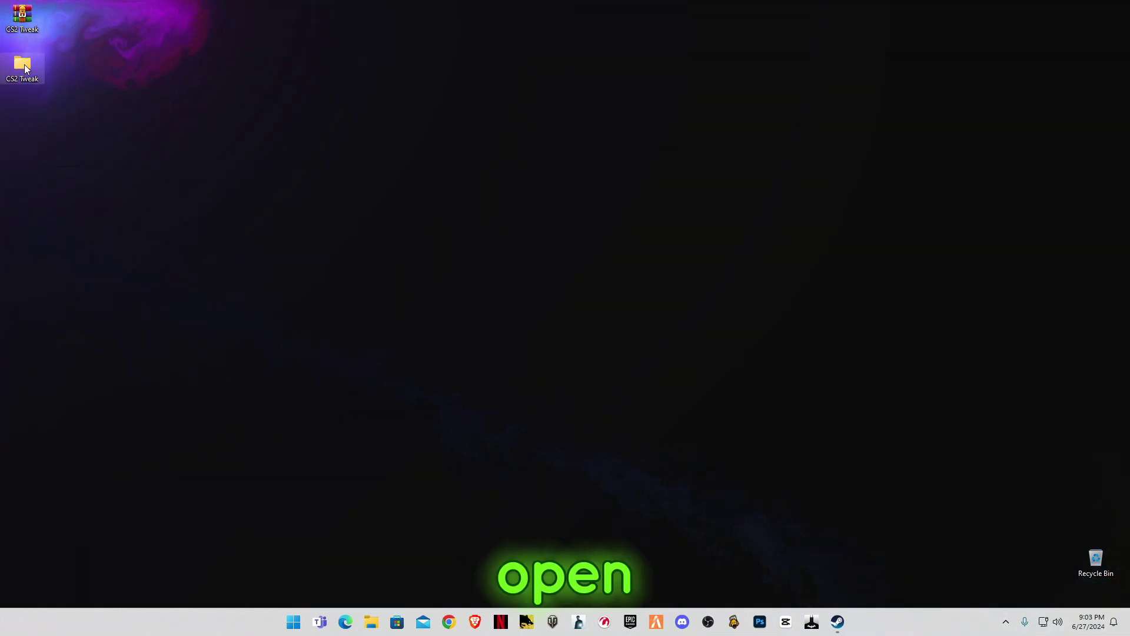
{"action": "double_click", "coordinate": [24, 64]}
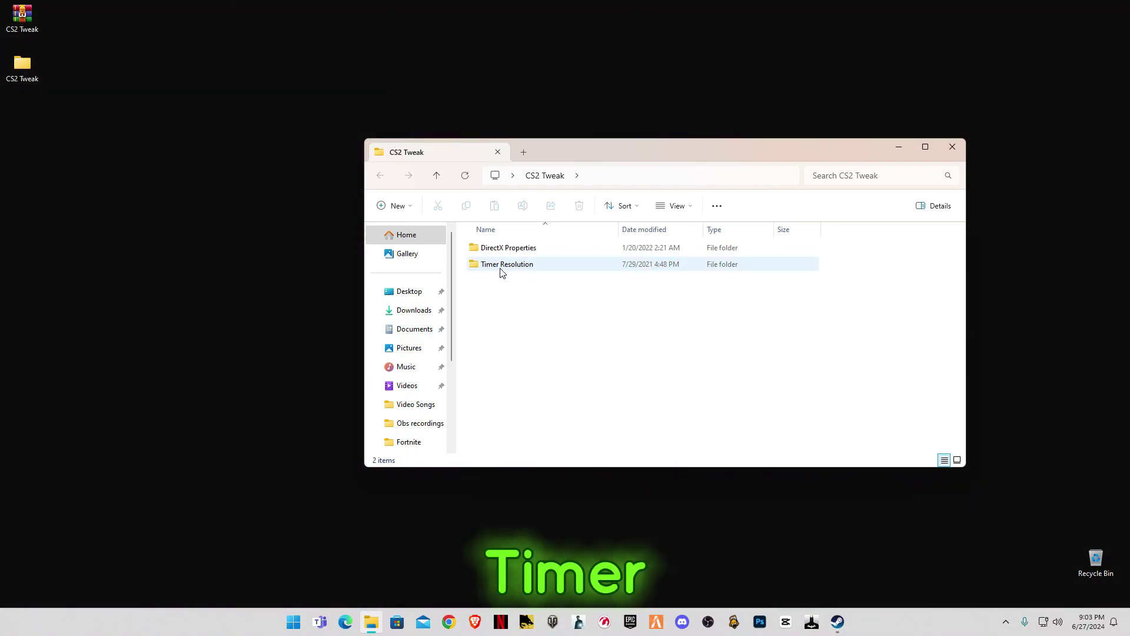
- Launch DirectX Properties, centre its window, and browse to drive C: to add an executable
{"action": "double_click", "coordinate": [524, 250]}
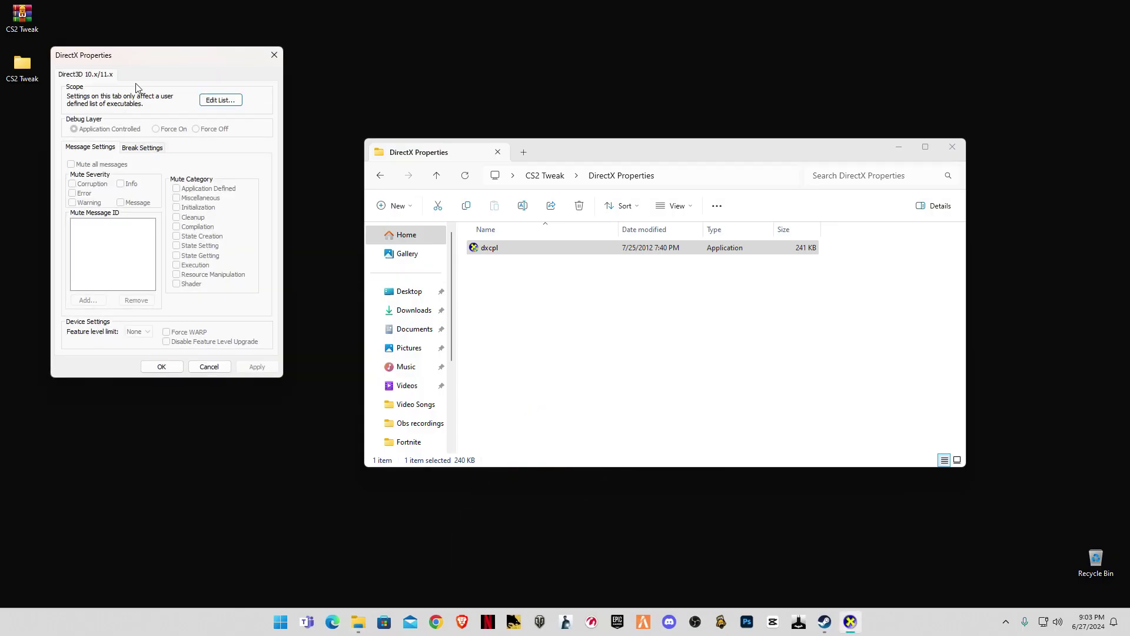
{"action": "left_click_drag", "start_coordinate": [156, 61], "coordinate": [468, 141]}
{"action": "left_click", "coordinate": [532, 180]}
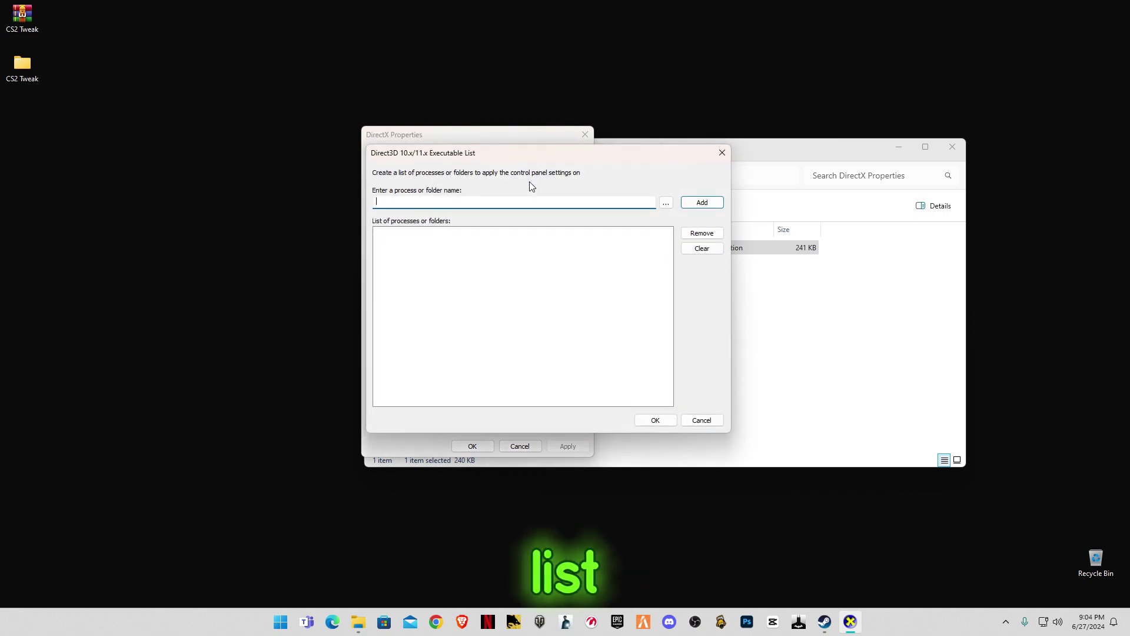
{"action": "left_click", "coordinate": [665, 204]}
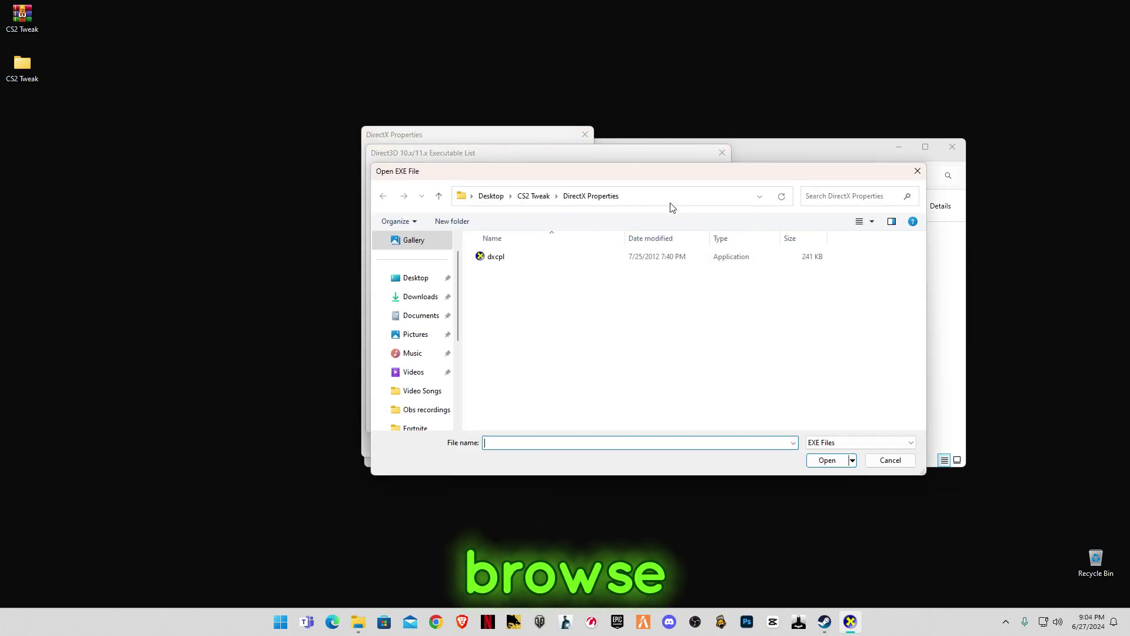
{"action": "left_click_drag", "start_coordinate": [459, 303], "coordinate": [456, 361]}
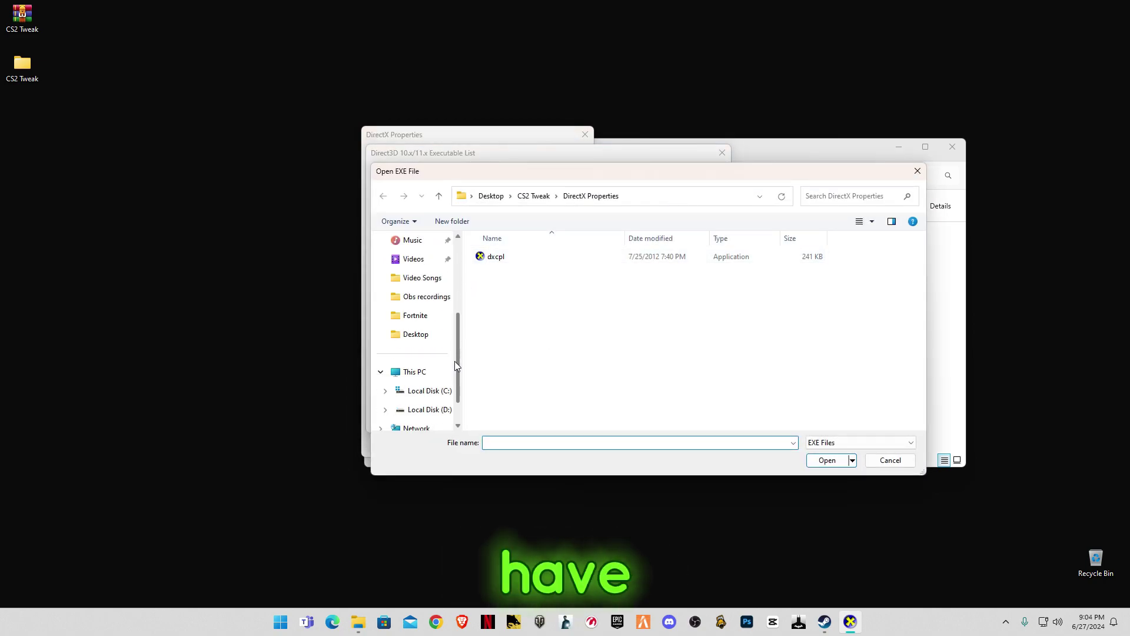
{"action": "left_click", "coordinate": [443, 391]}
- Add C:\Program Files (x86)\Steam\steam.exe to the Direct3D executable list
{"action": "double_click", "coordinate": [536, 327]}
{"action": "key", "text": "alt+Left"}
{"action": "double_click", "coordinate": [530, 340]}
{"action": "key", "text": "s"}
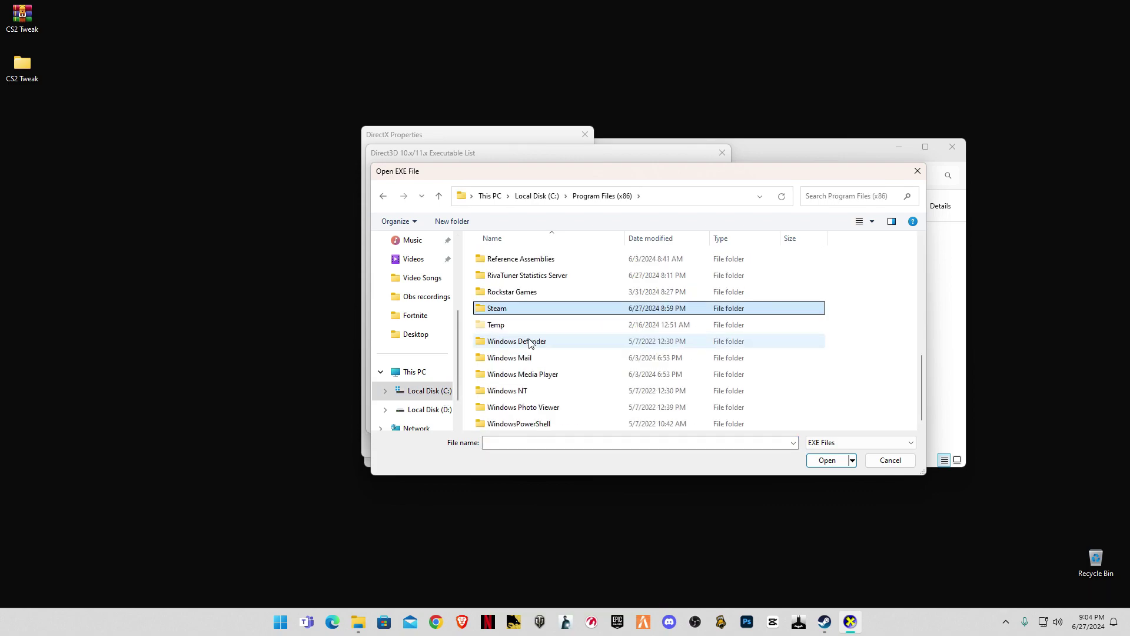
{"action": "double_click", "coordinate": [504, 309]}
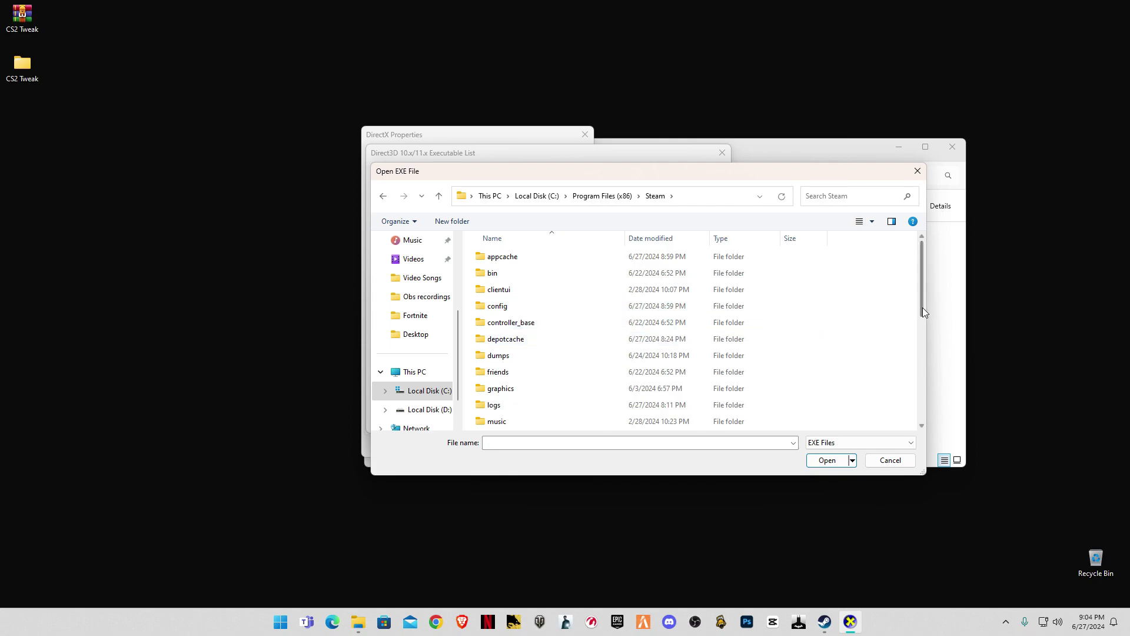
{"action": "scroll", "coordinate": [923, 312], "scroll_direction": "down", "scroll_amount": 7}
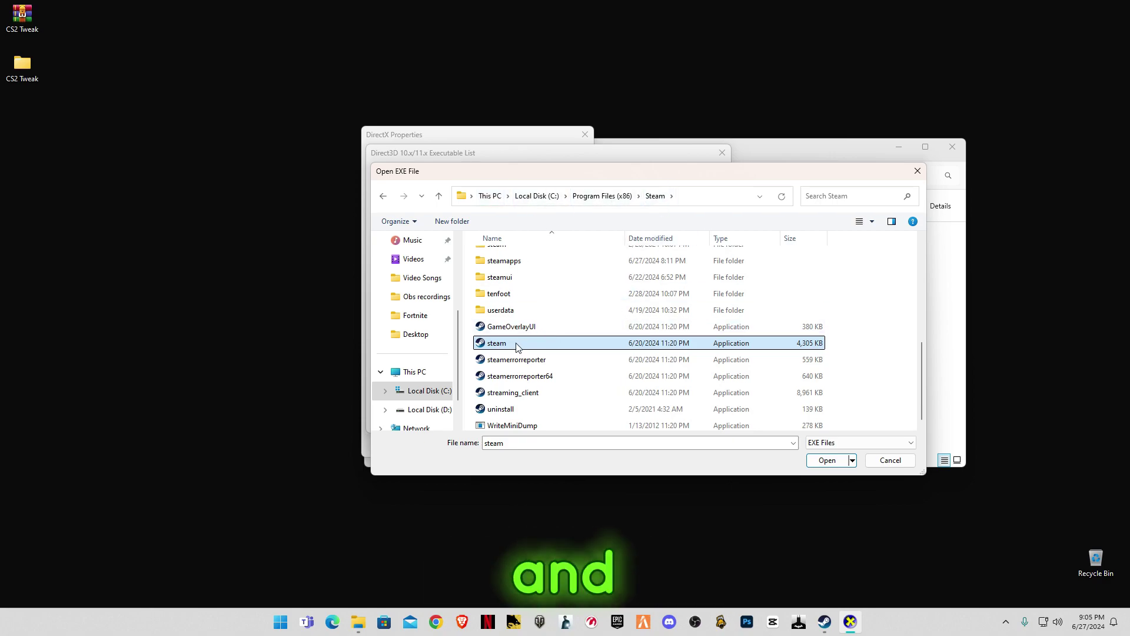
{"action": "left_click", "coordinate": [827, 461]}
{"action": "left_click", "coordinate": [658, 420]}
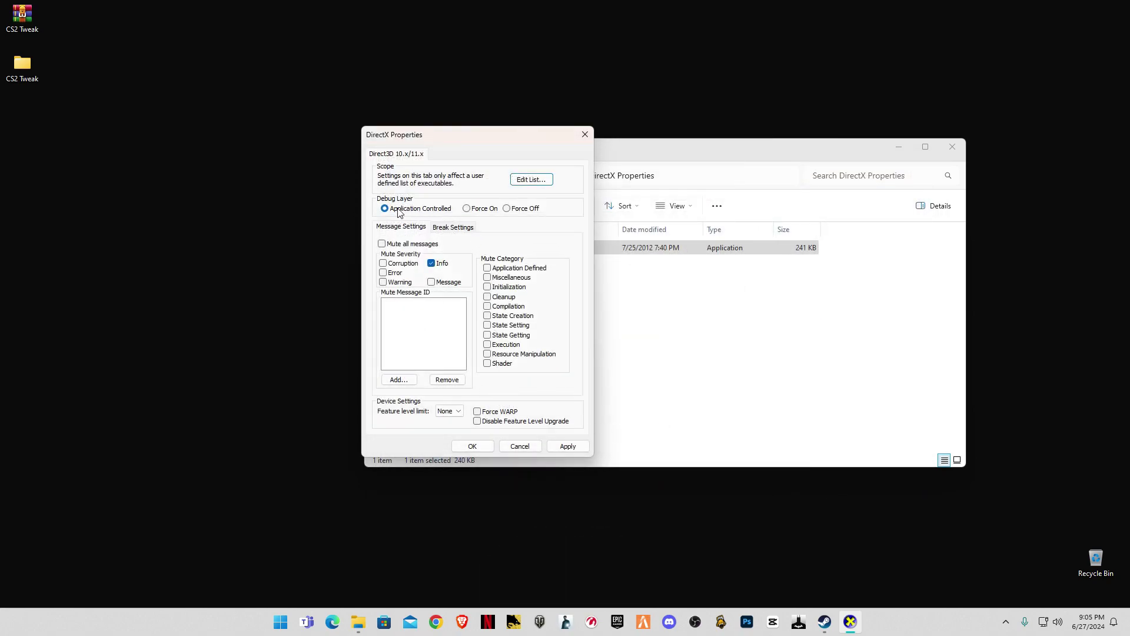
- Enable Force WARP and Disable Feature Level Upgrade, then apply and close
{"action": "left_click", "coordinate": [478, 412]}
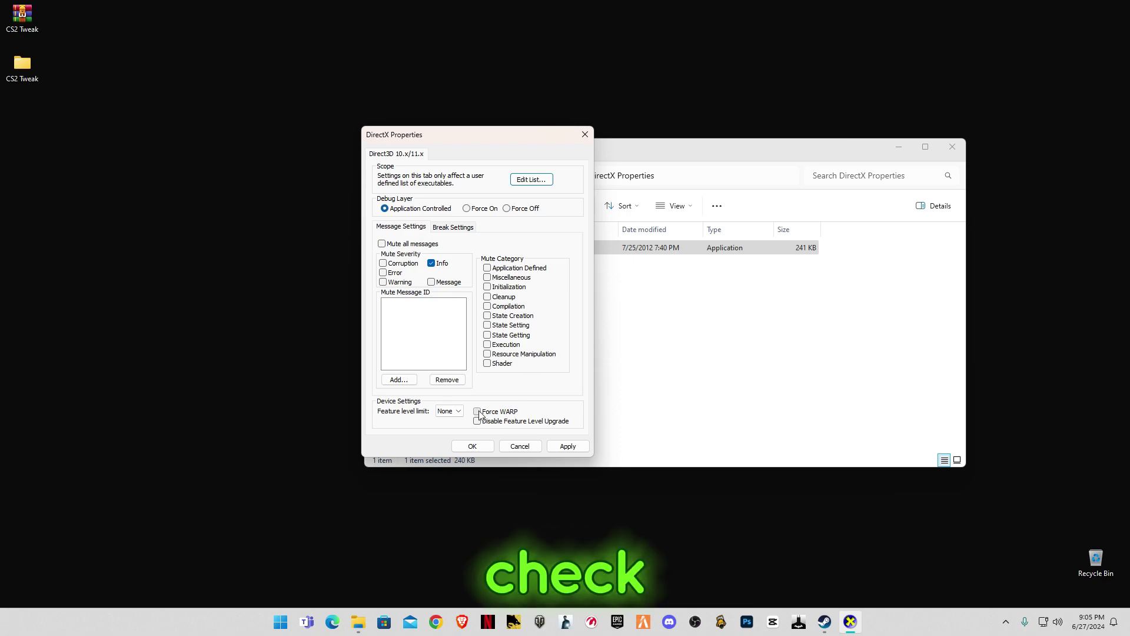
{"action": "left_click", "coordinate": [477, 421]}
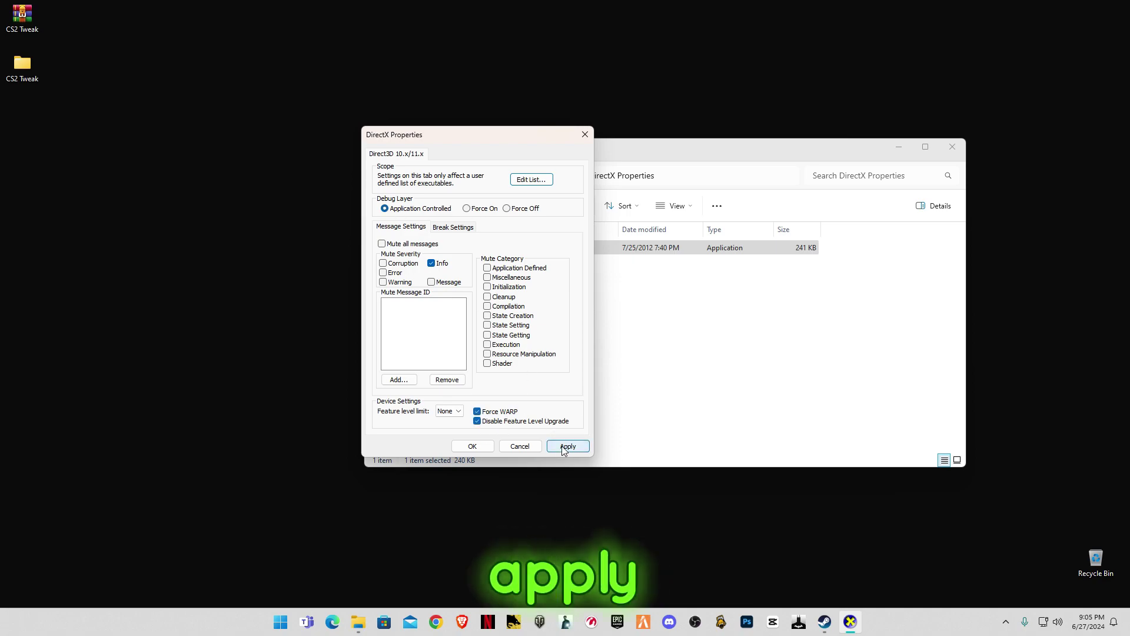
{"action": "left_click", "coordinate": [485, 446]}
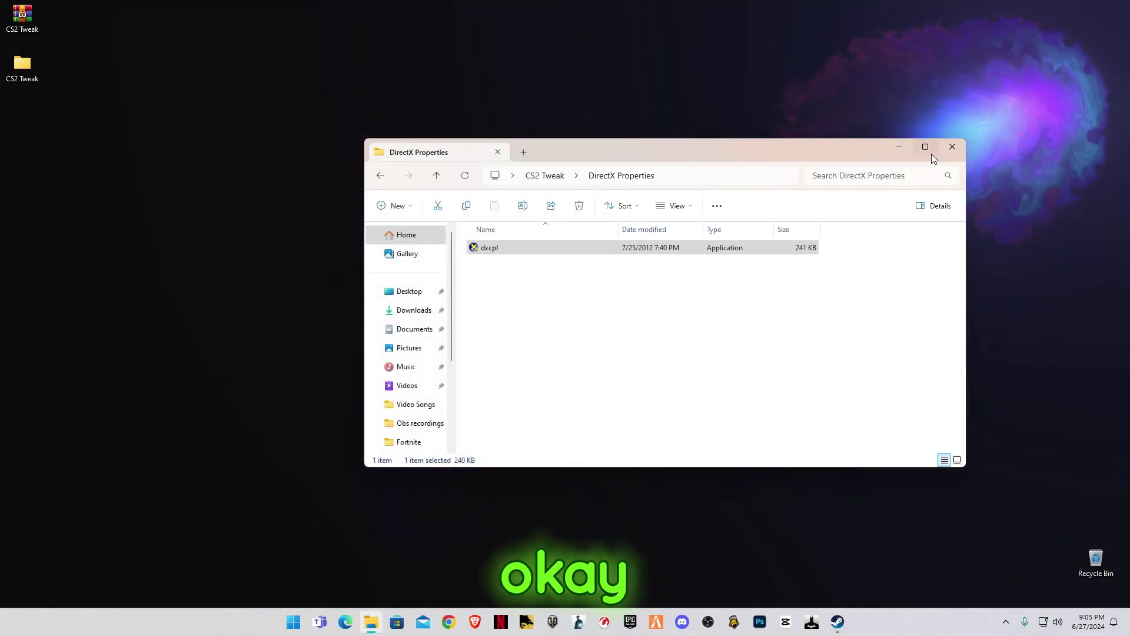
- Open 'cmd code for timer resolution.txt' from CS2 Tweak > Timer Resolution and select its three bcdedit lines
{"action": "left_click", "coordinate": [952, 150]}
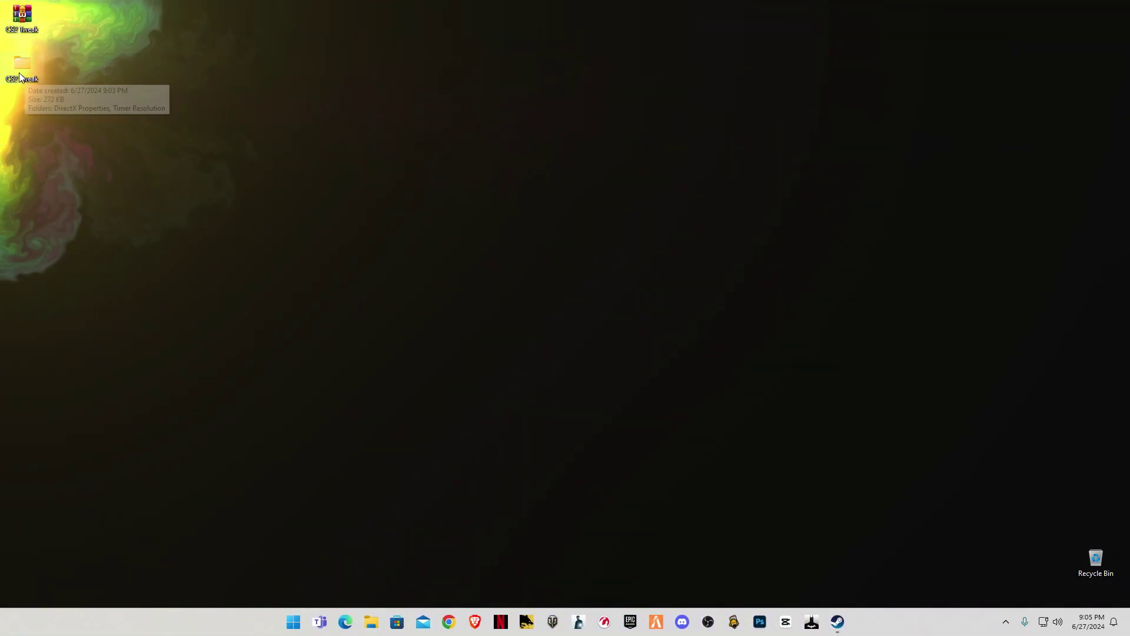
{"action": "double_click", "coordinate": [21, 66]}
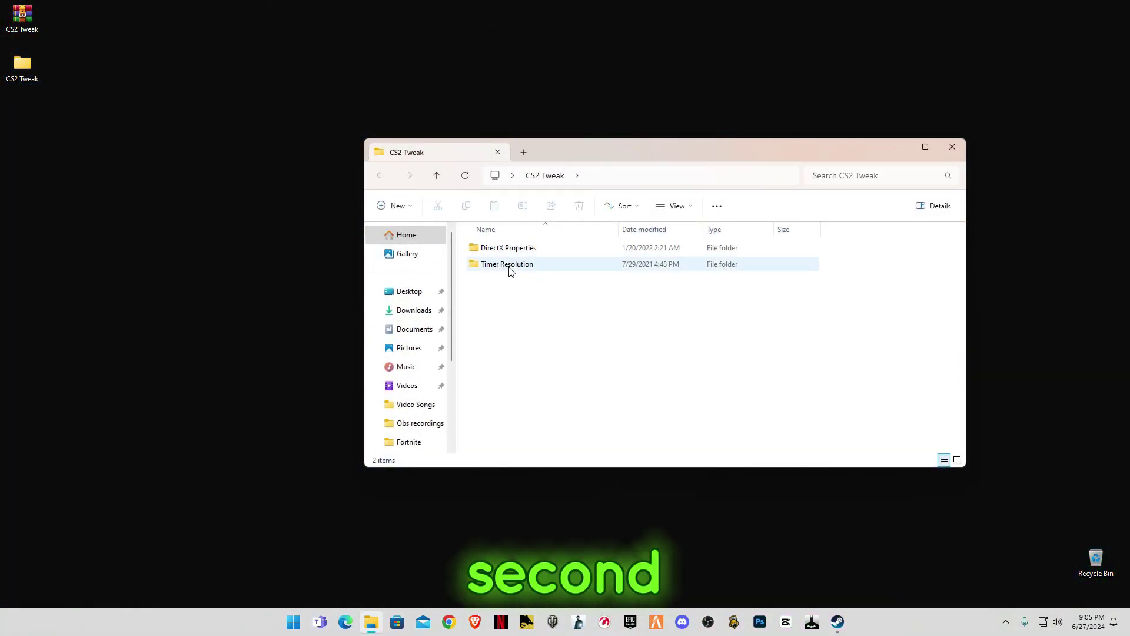
{"action": "double_click", "coordinate": [510, 270]}
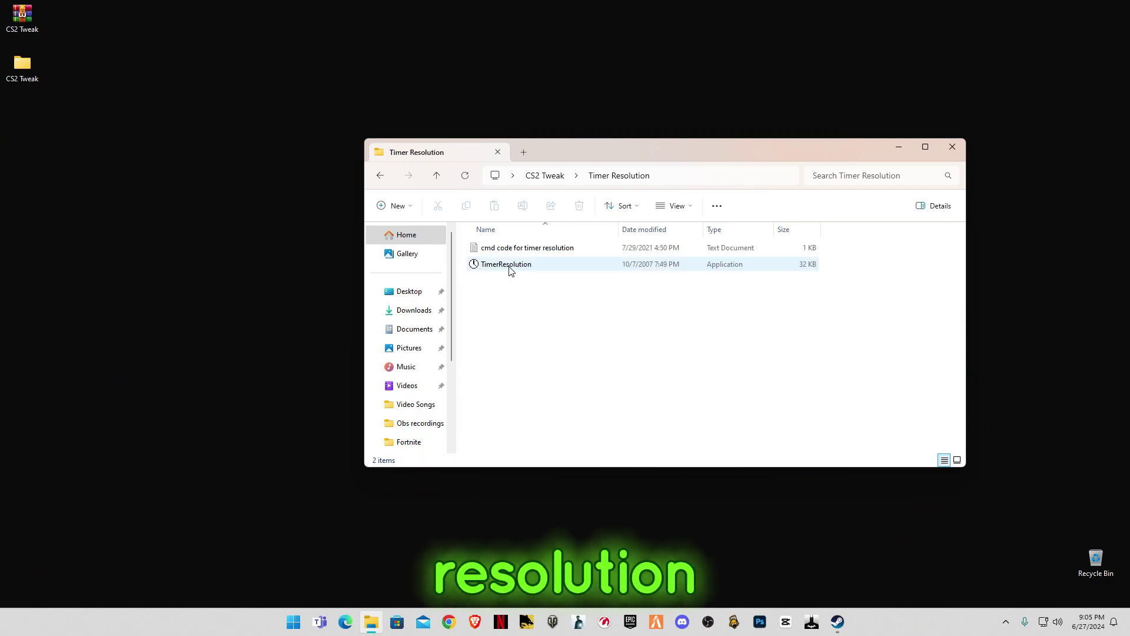
{"action": "double_click", "coordinate": [508, 250]}
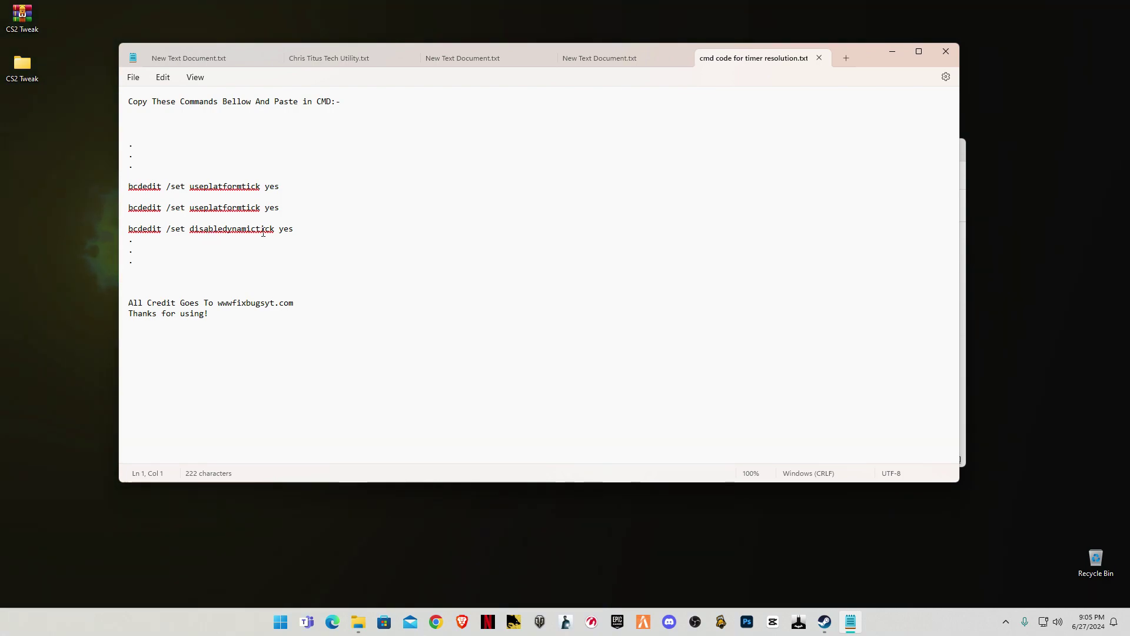
{"action": "mouse_move", "coordinate": [298, 230]}
{"action": "left_mouse_down"}
{"action": "mouse_move", "coordinate": [188, 217]}
{"action": "mouse_move", "coordinate": [126, 192]}
{"action": "left_mouse_up"}
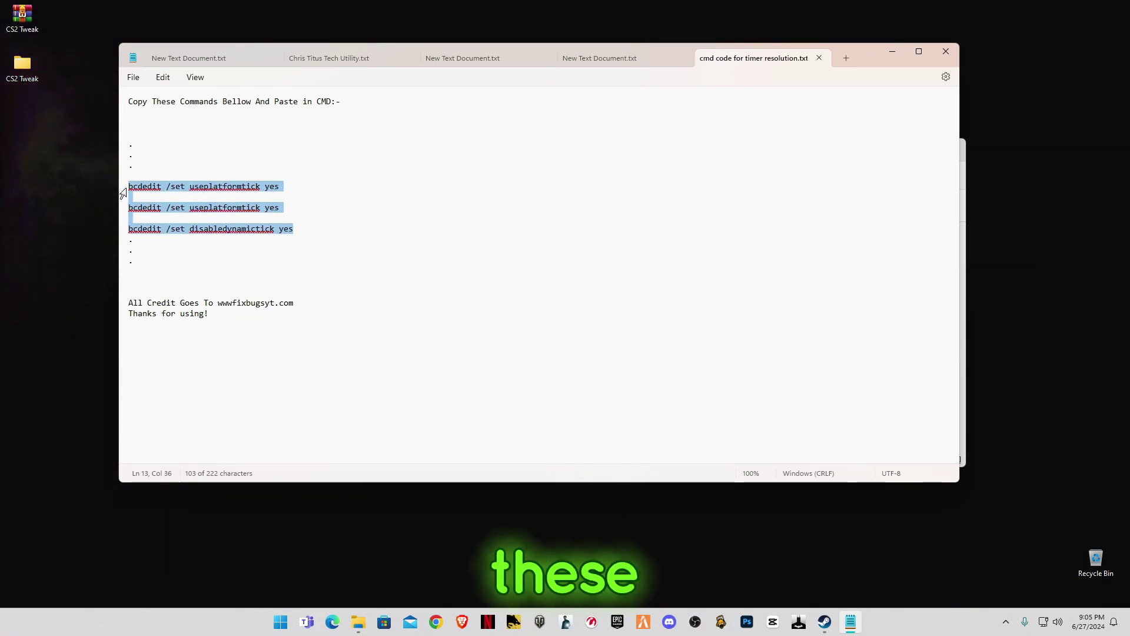
- Close Notepad and launch Command Prompt as administrator via a 'cmd' search
{"action": "left_click", "coordinate": [946, 52]}
{"action": "left_click", "coordinate": [294, 623]}
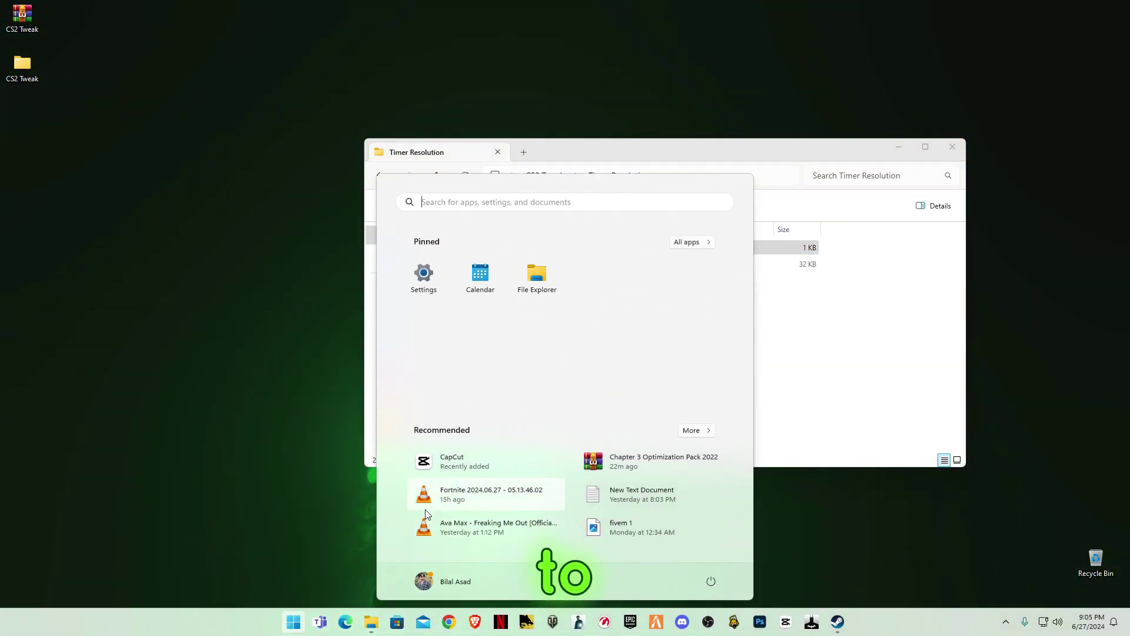
{"action": "type", "text": "cmd"}
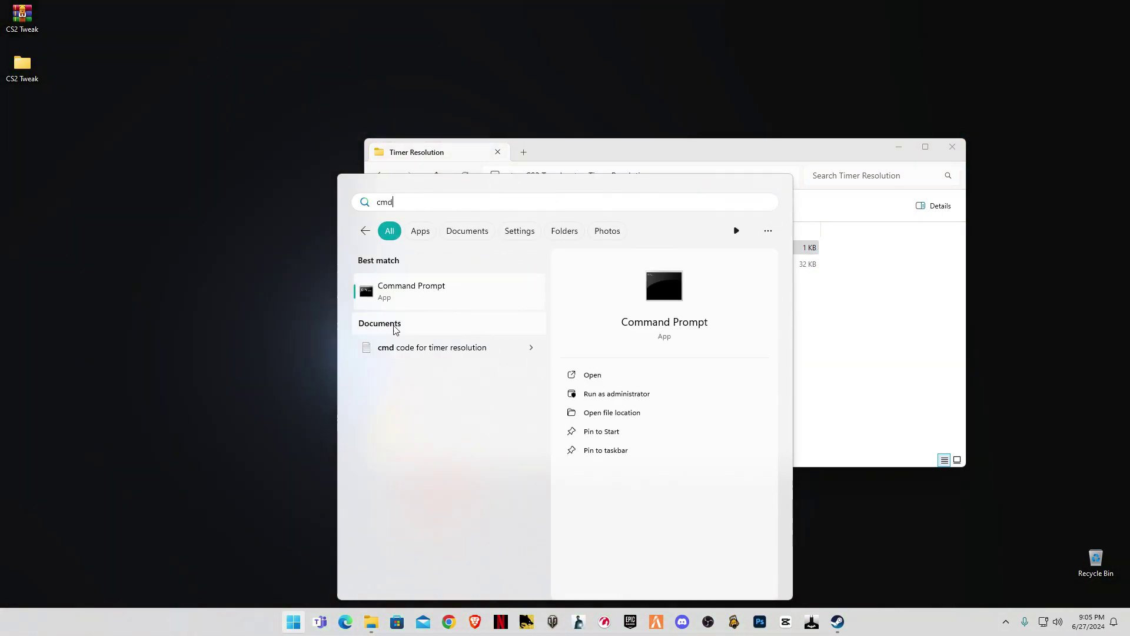
{"action": "right_click", "coordinate": [393, 286]}
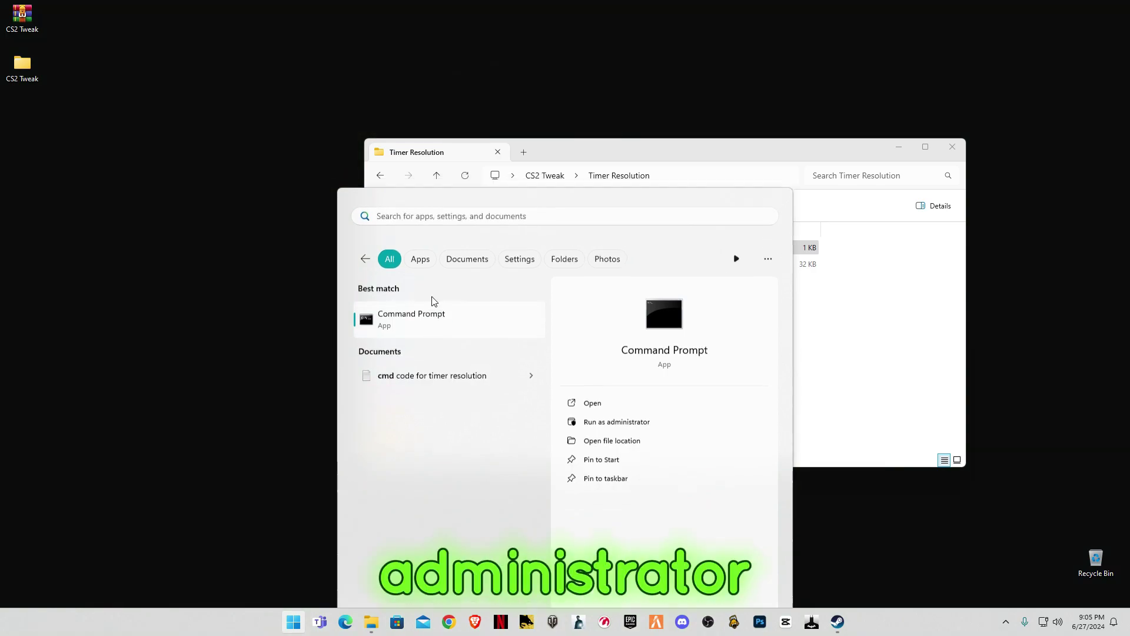
{"action": "left_click", "coordinate": [433, 298]}
{"action": "left_click", "coordinate": [505, 404]}
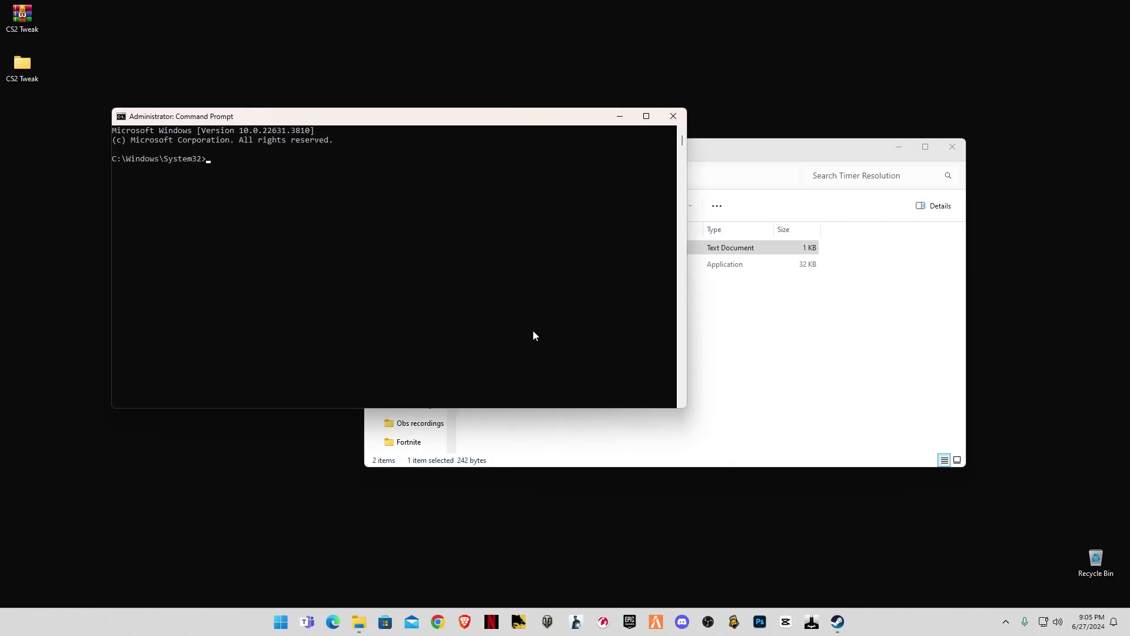
- Paste and run the bcdedit useplatformtick and disabledynamictick commands, then exit the prompt
{"action": "right_click", "coordinate": [249, 214]}
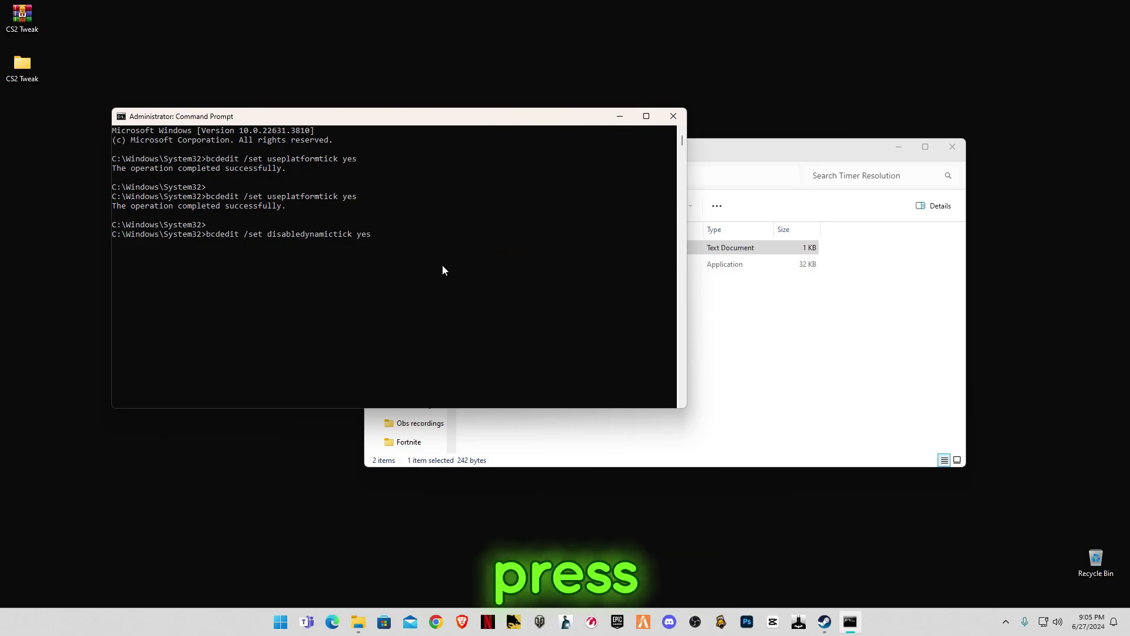
{"action": "key", "text": "Return"}
{"action": "type", "text": "exi"}
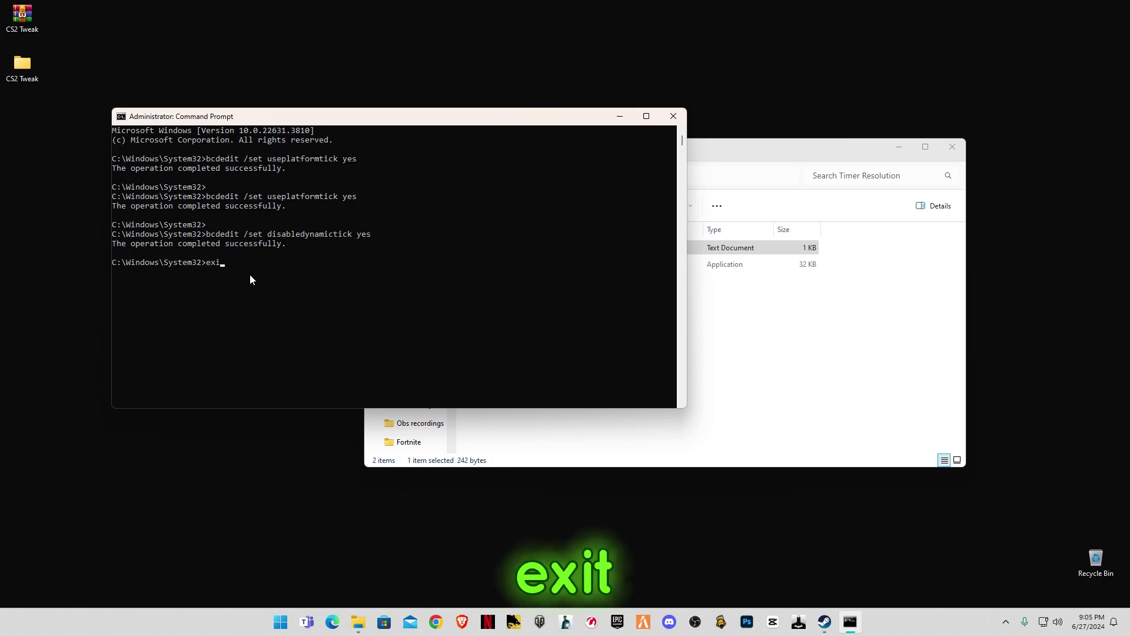
{"action": "type", "text": "t"}
{"action": "key", "text": "Return"}
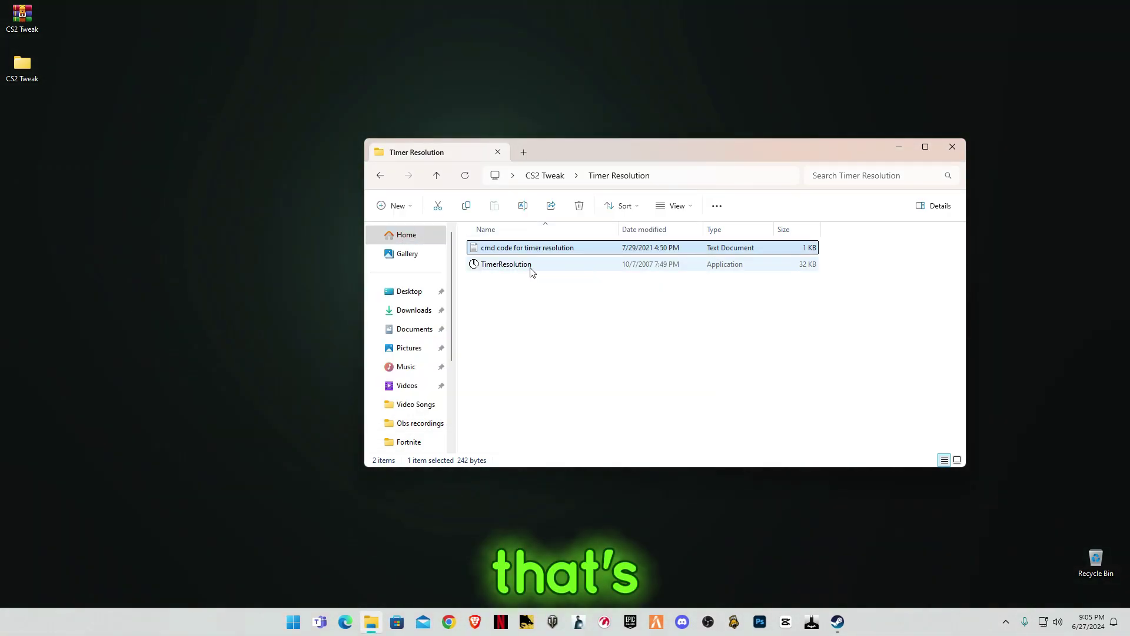
- Run TimerResolution.exe, set current resolution to the 0.500 ms maximum, and minimize it
{"action": "double_click", "coordinate": [532, 270]}
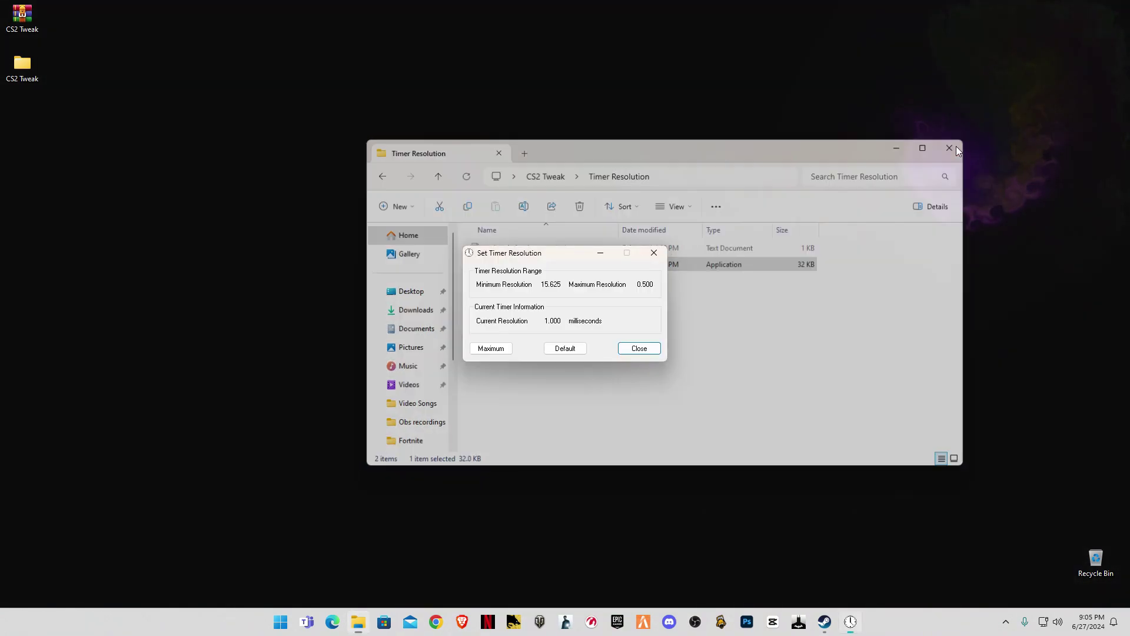
{"action": "left_click", "coordinate": [954, 147]}
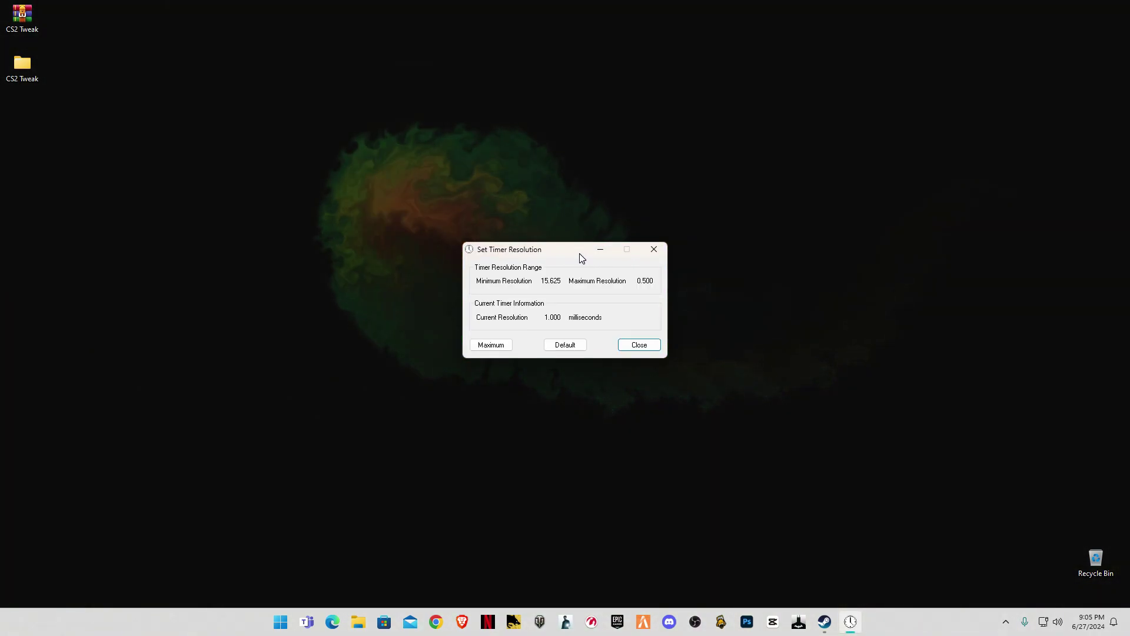
{"action": "left_click_drag", "start_coordinate": [581, 250], "coordinate": [605, 211]}
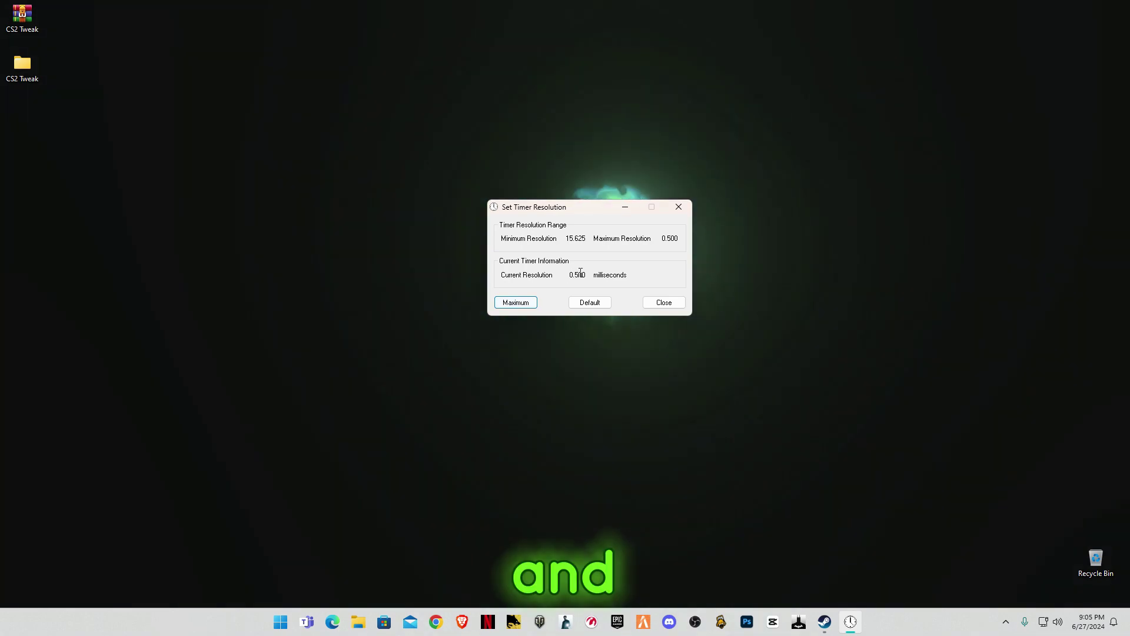
{"action": "left_click_drag", "start_coordinate": [568, 275], "coordinate": [595, 277]}
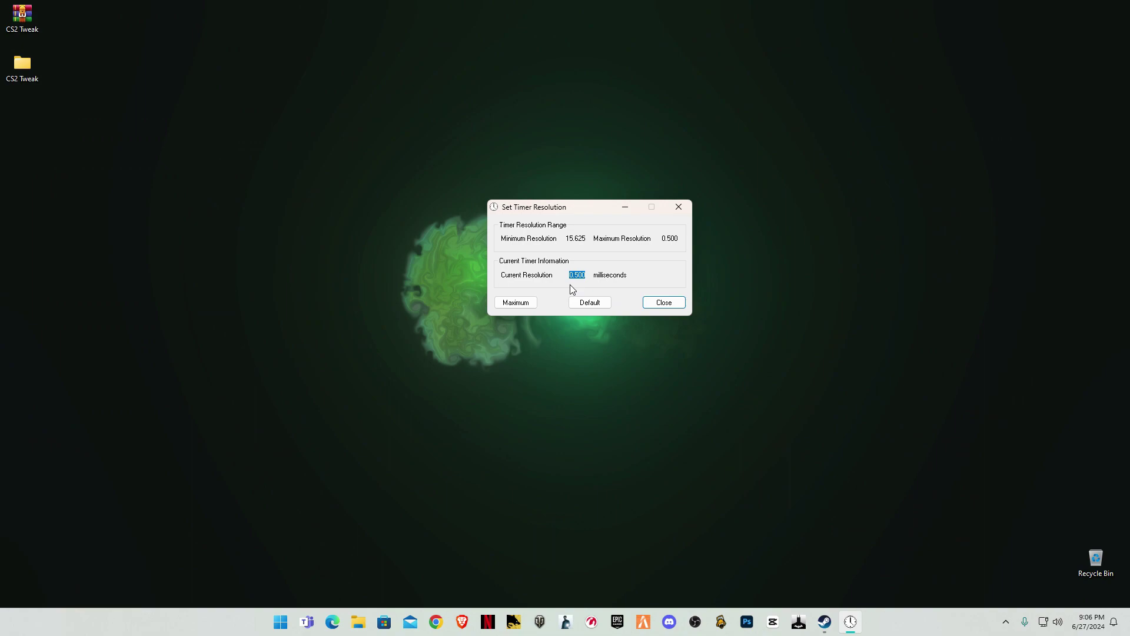
{"action": "left_click", "coordinate": [575, 281]}
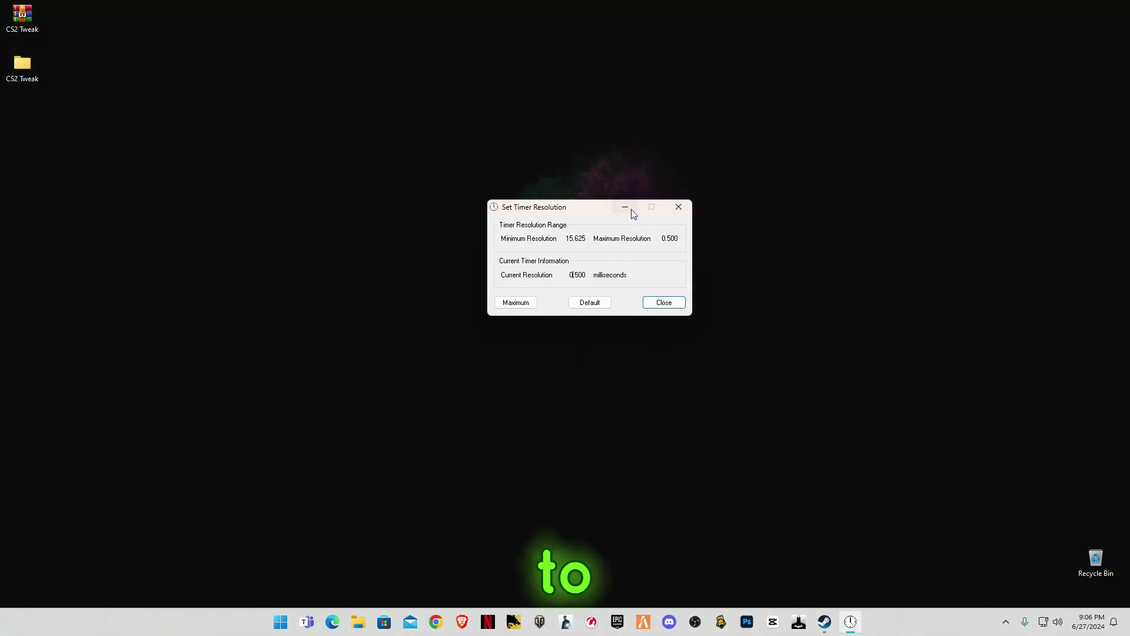
{"action": "left_click", "coordinate": [631, 209]}
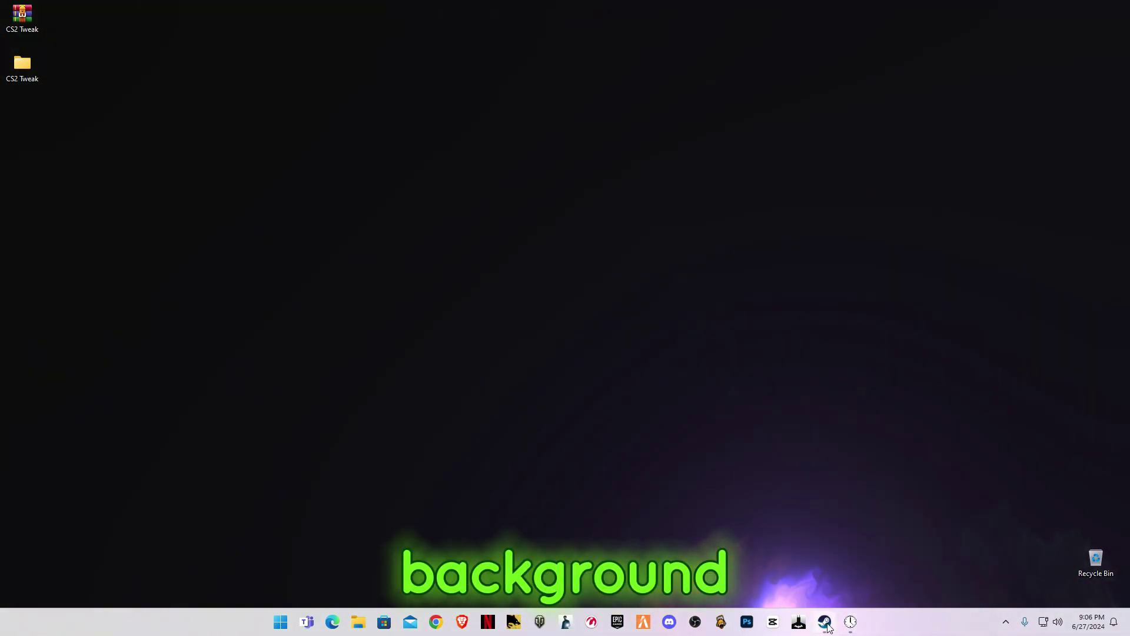
- Switch back to CS2 from Steam and queue Competitive matchmaking on Thera and Mills
{"action": "left_click", "coordinate": [826, 623]}
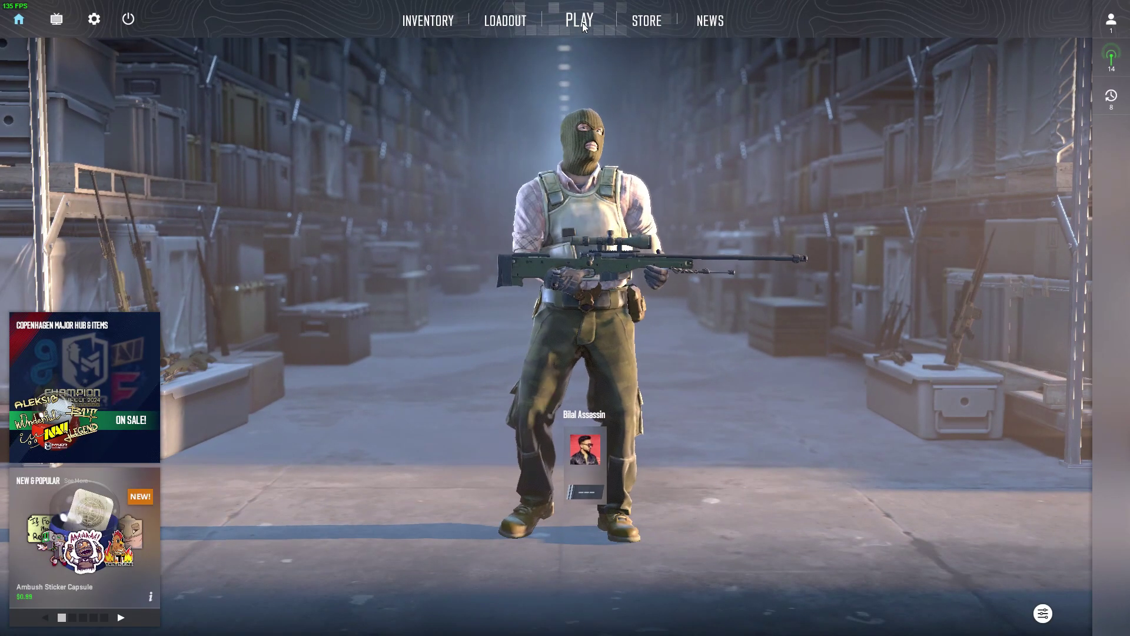
{"action": "left_click", "coordinate": [580, 21]}
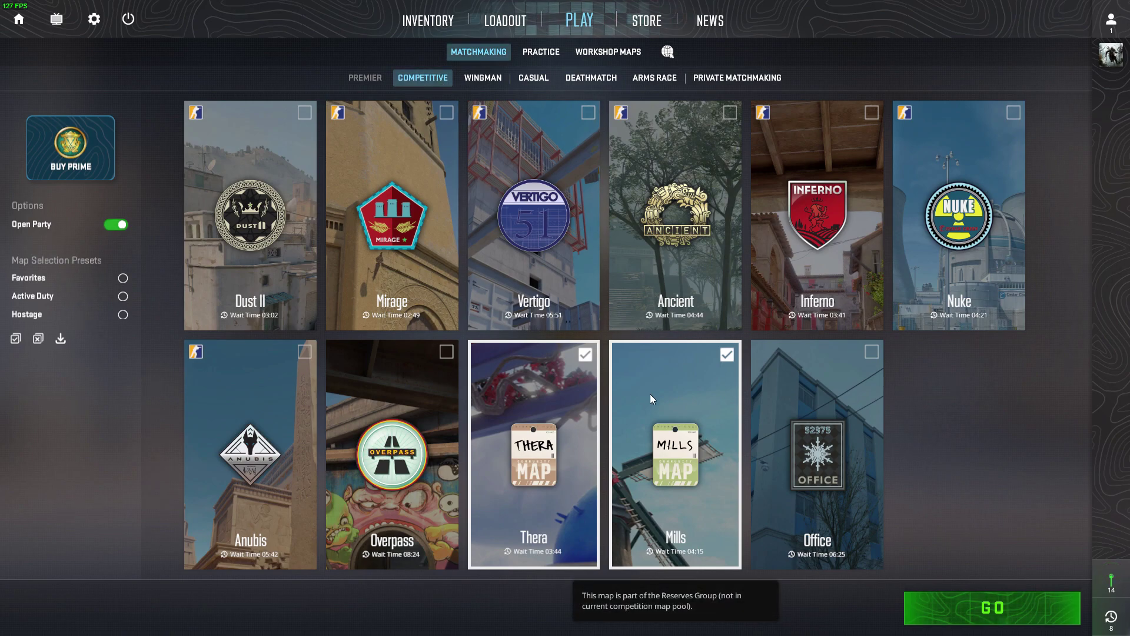
{"action": "left_click", "coordinate": [993, 607]}
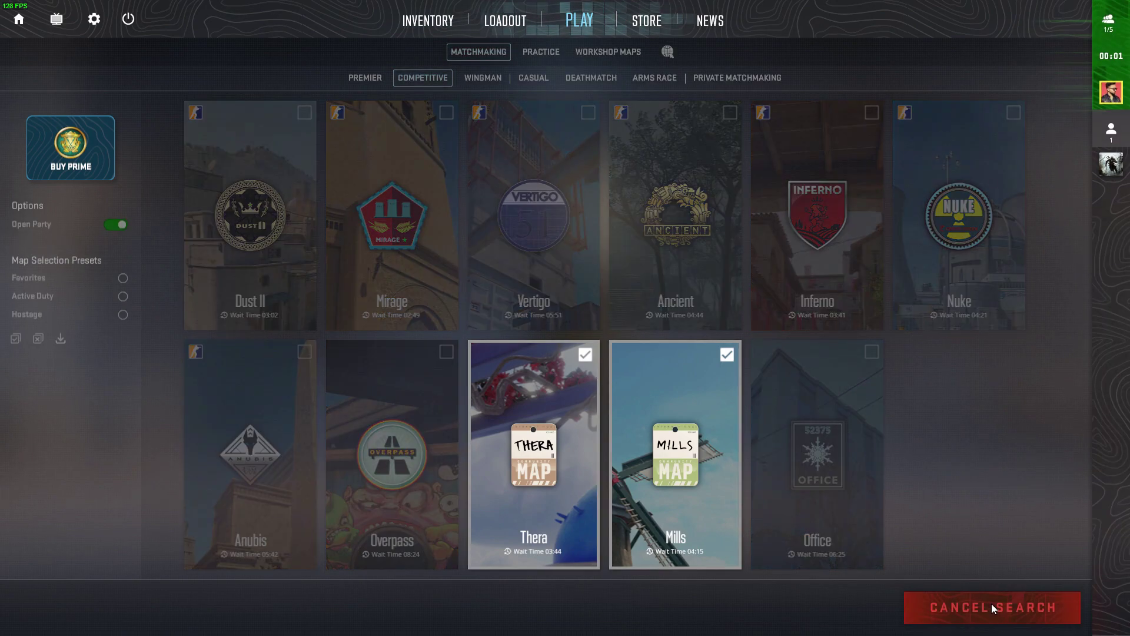
- Pick up the C4 and walk from T Start past T Stairs toward the blue double doors
{"action": "key", "text": "w"}
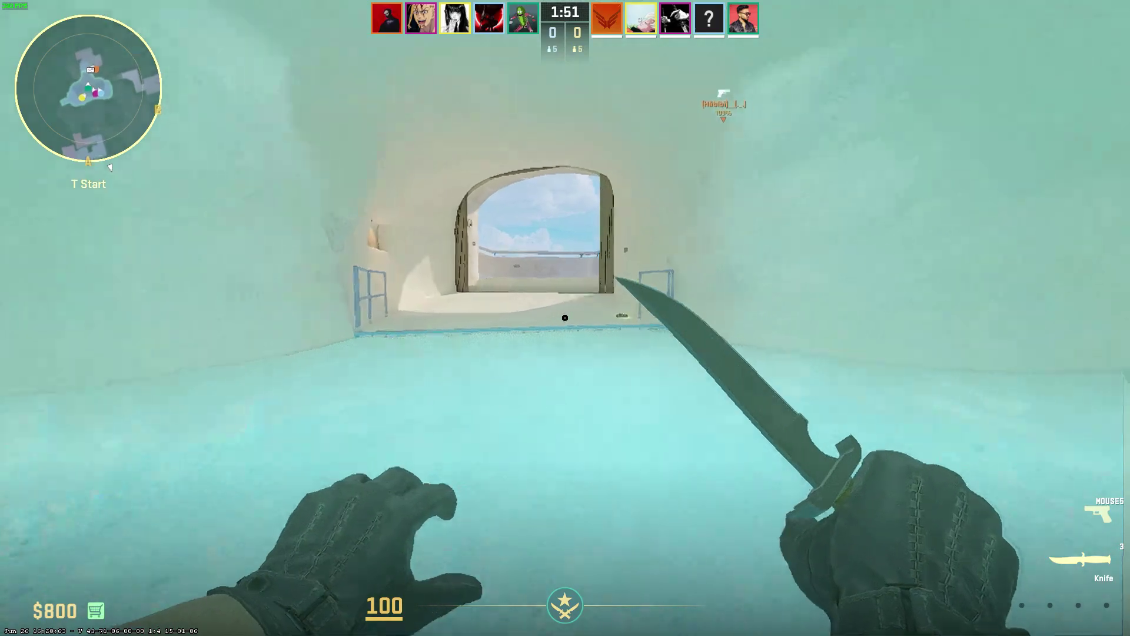
{"action": "key", "text": "2"}
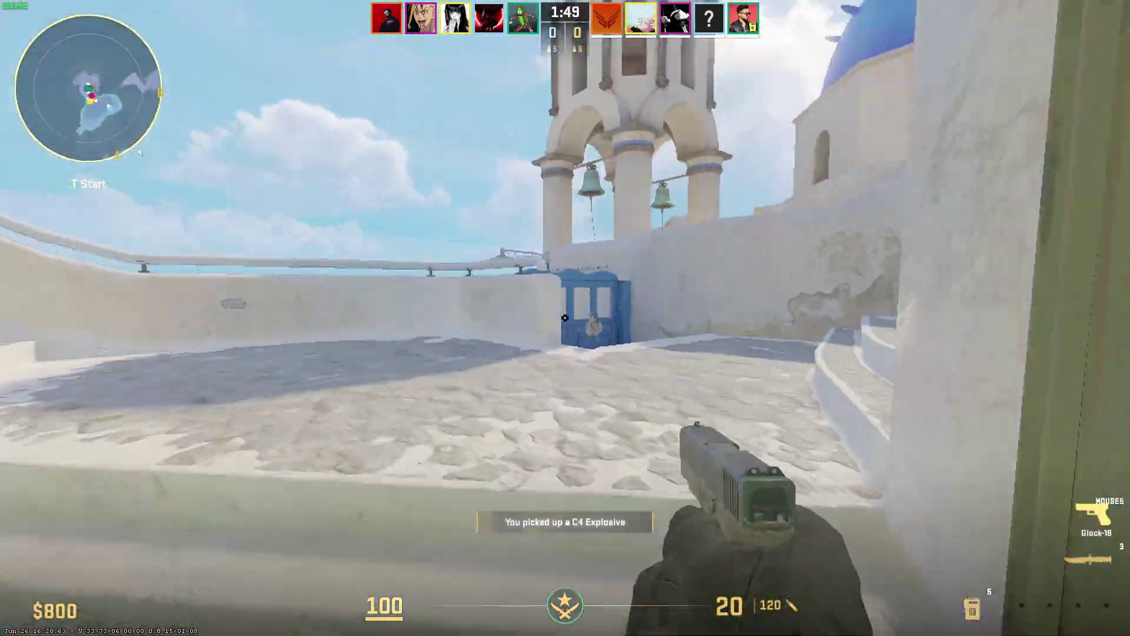
{"action": "key", "text": "5"}
{"action": "key", "text": "2"}
{"action": "key", "text": "w"}
{"action": "key", "text": "w"}
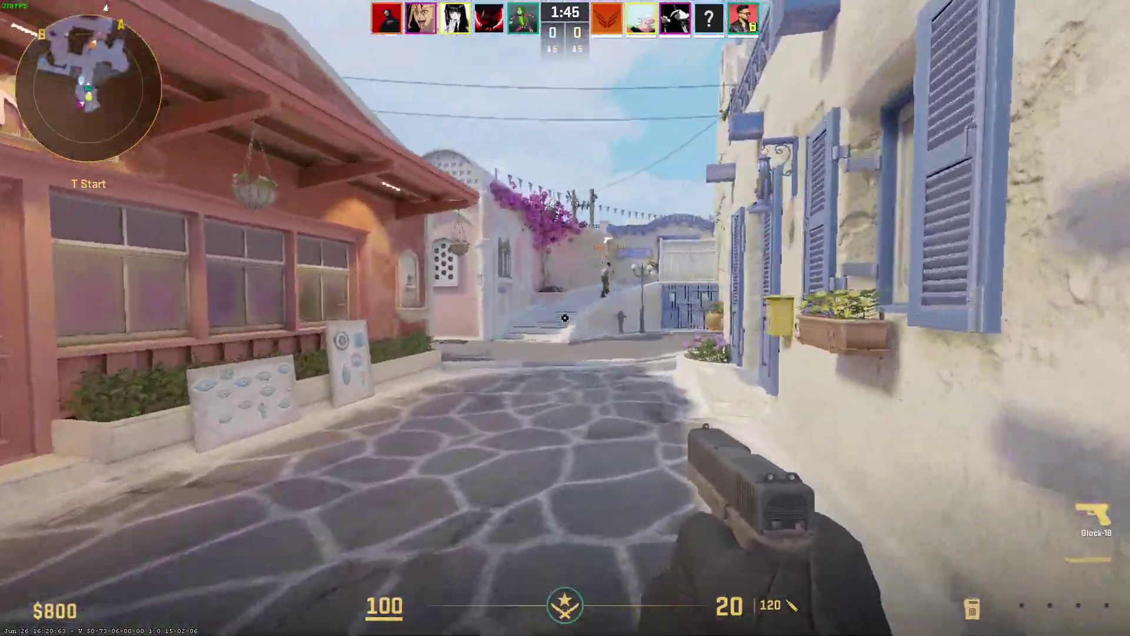
{"action": "key", "text": "w"}
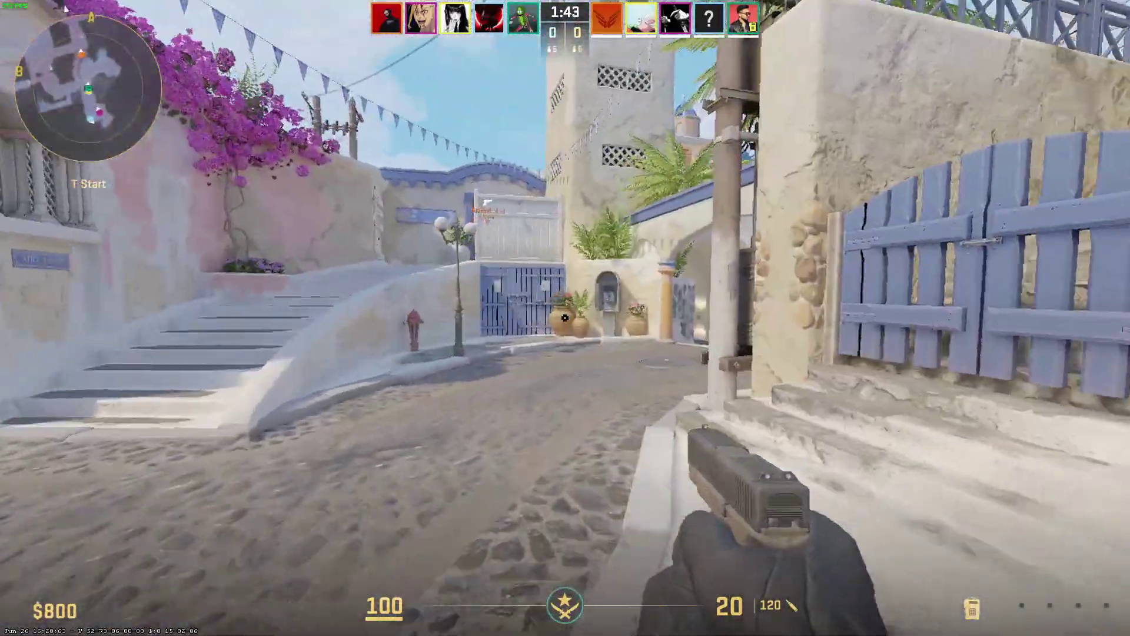
{"action": "key", "text": "w"}
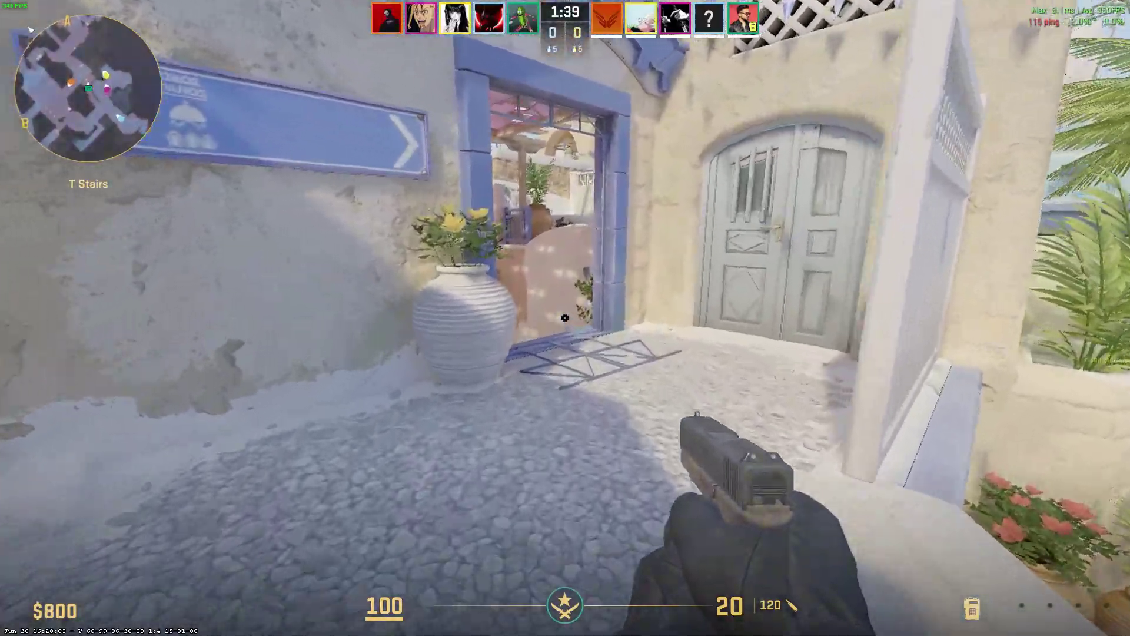
{"action": "key", "text": "w"}
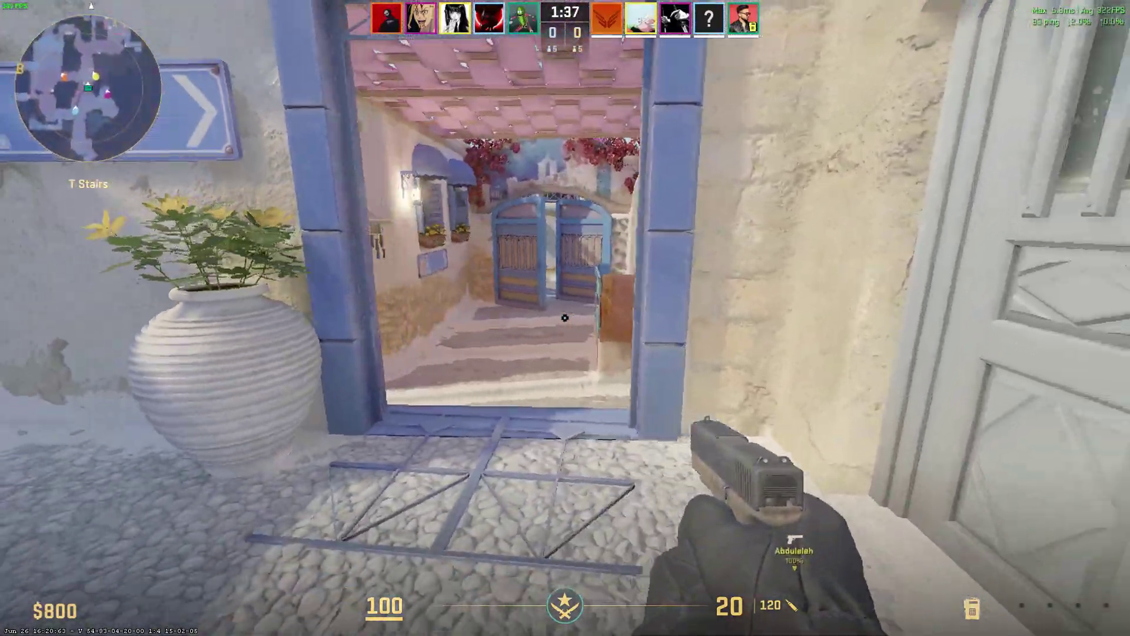
{"action": "key", "text": "w"}
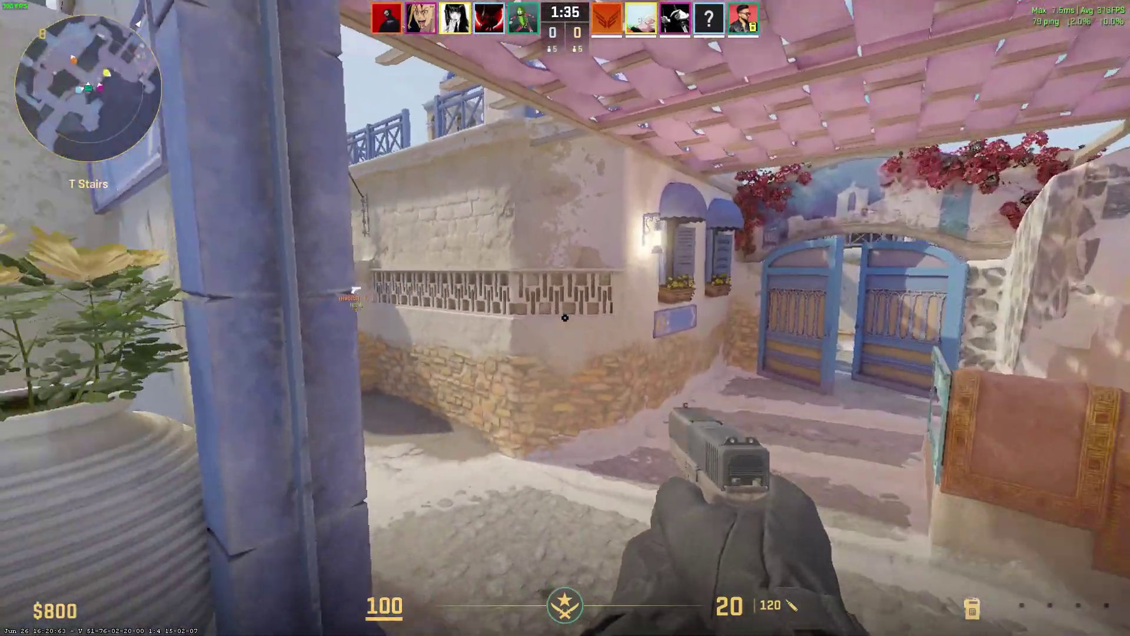
{"action": "key", "text": "w"}
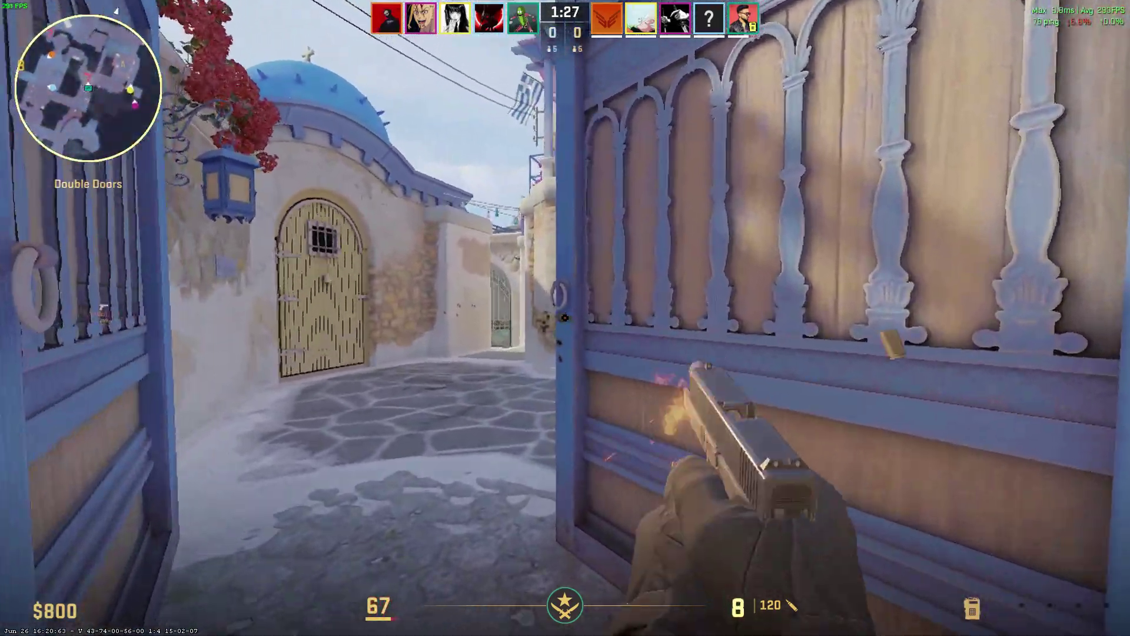
- Push through the Double Doors onto Bombsite A with the C4 and start planting
{"action": "key", "text": "w"}
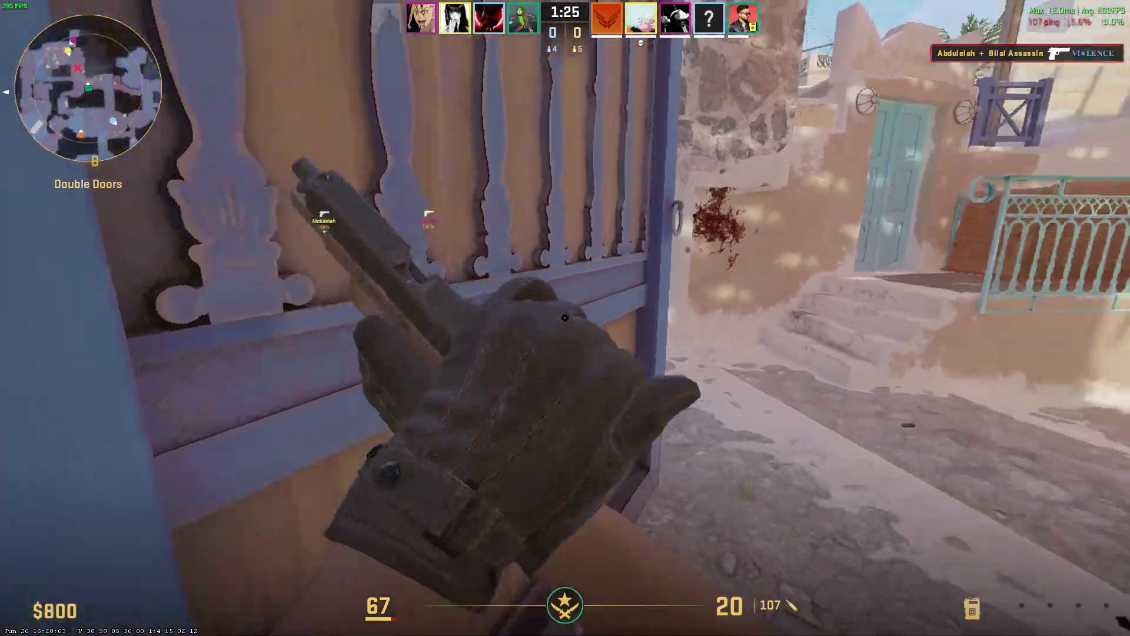
{"action": "key", "text": "w"}
{"action": "key", "text": "w"}
{"action": "key", "text": "w"}
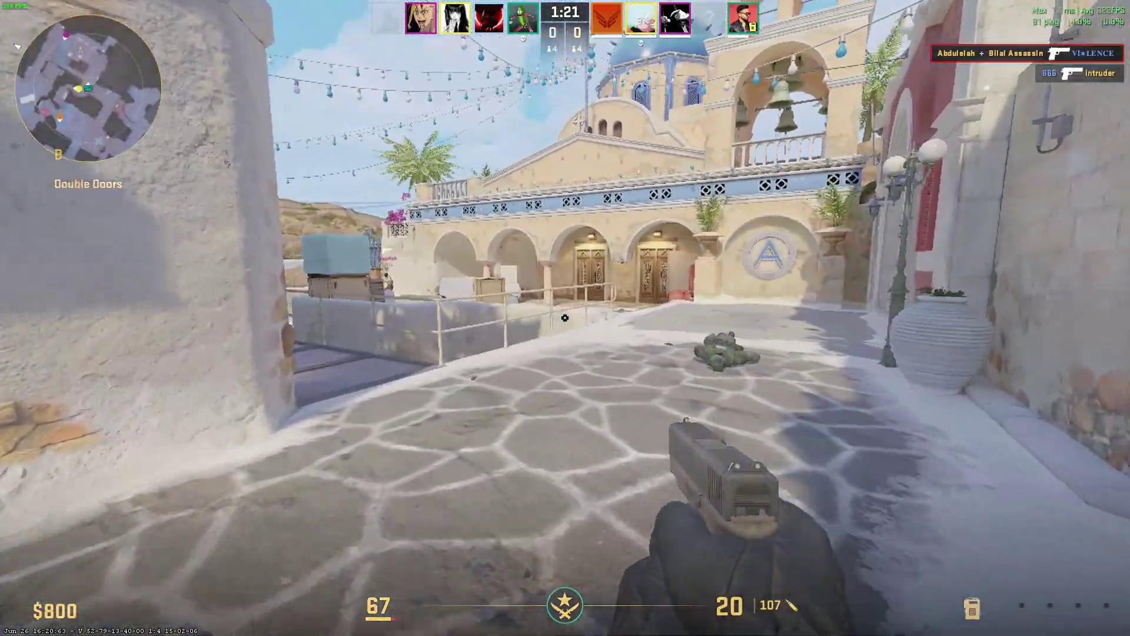
{"action": "key", "text": "w"}
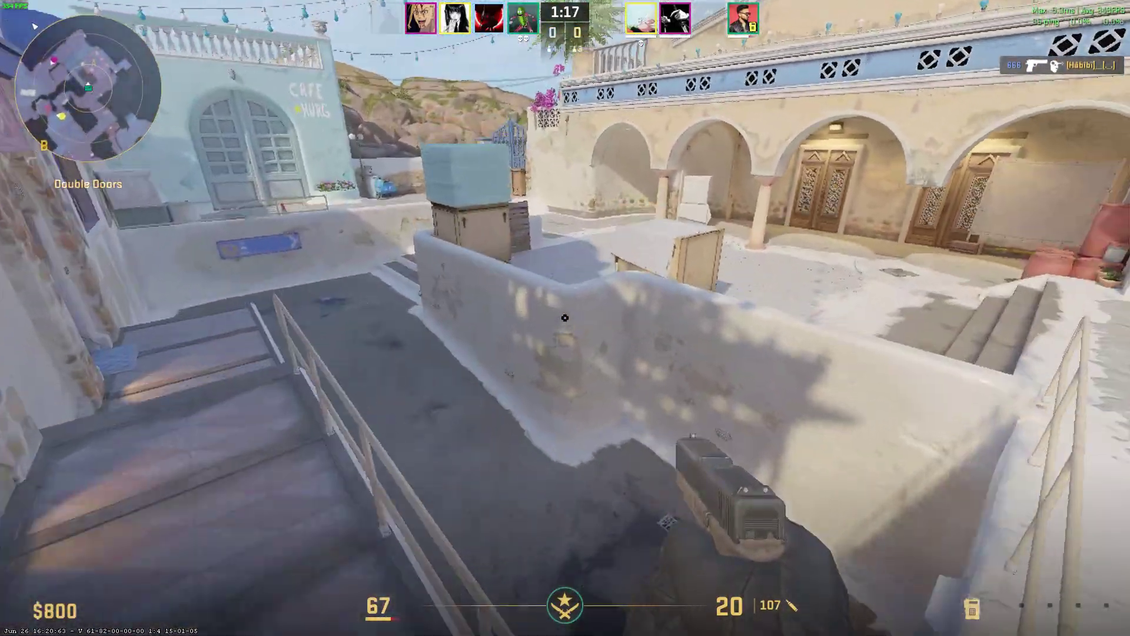
{"action": "key", "text": "3"}
{"action": "key", "text": "5"}
{"action": "key", "text": "w"}
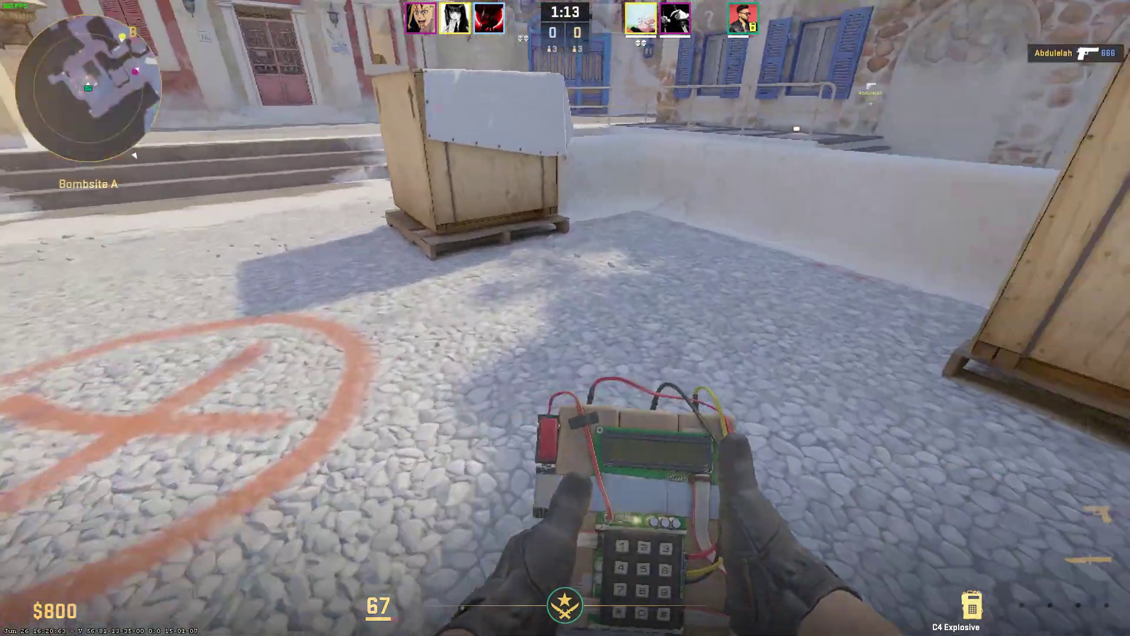
{"action": "key", "text": "w"}
{"action": "key", "text": "e"}
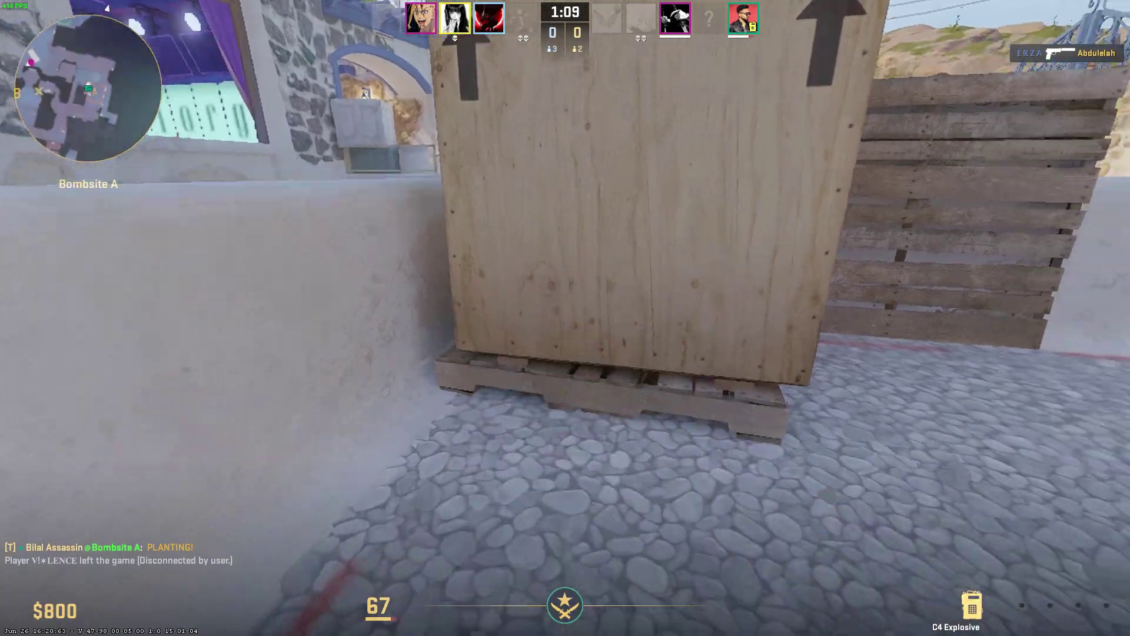
- With the pistol drawn, rotate from Bombsite A via A Platform and CT Start toward Popdog
{"action": "key", "text": "2"}
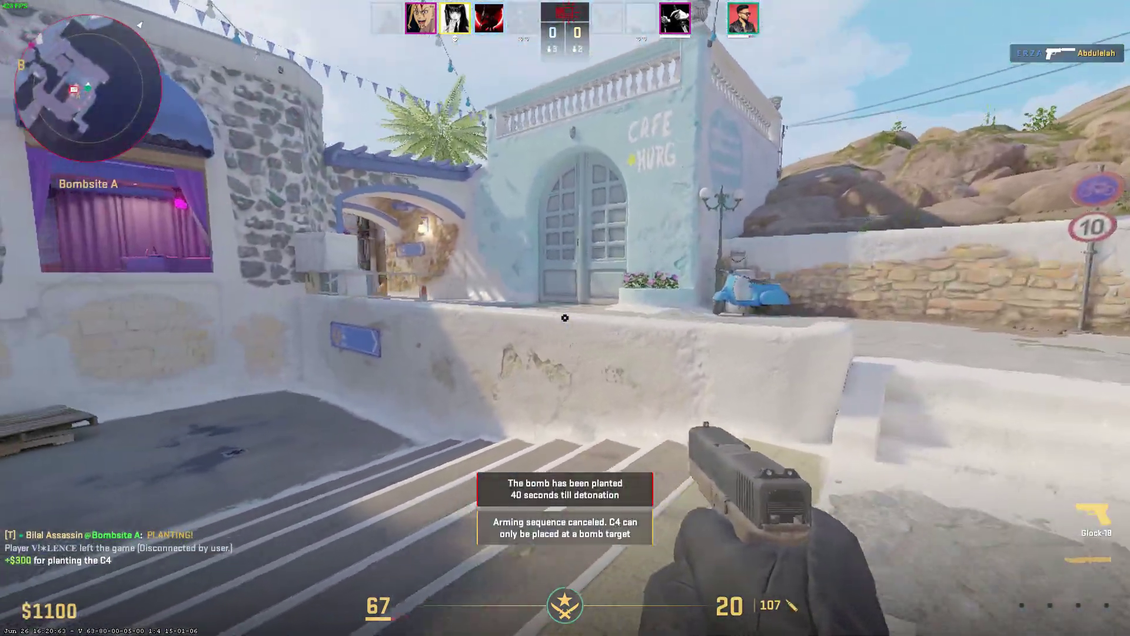
{"action": "key", "text": "w"}
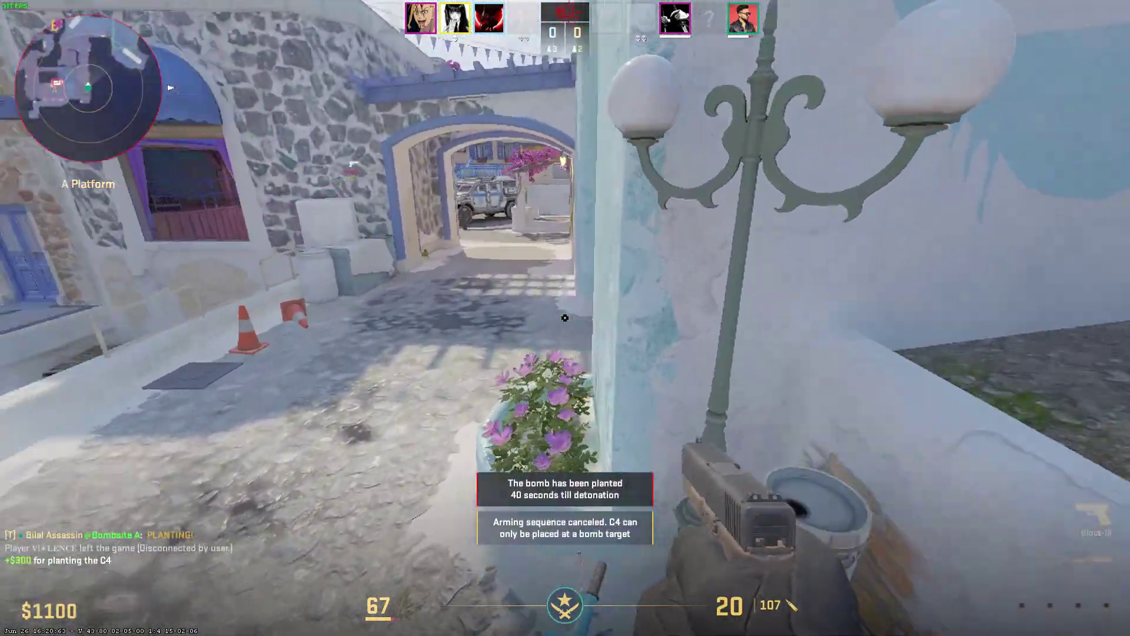
{"action": "key", "text": "w"}
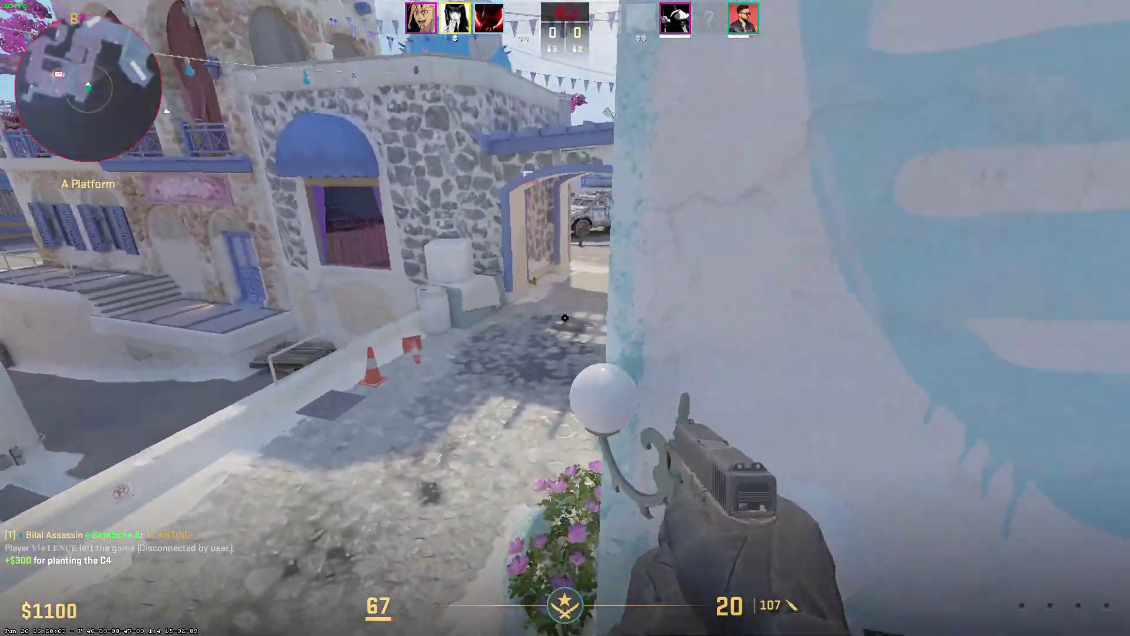
{"action": "key", "text": "w"}
{"action": "key", "text": "w"}
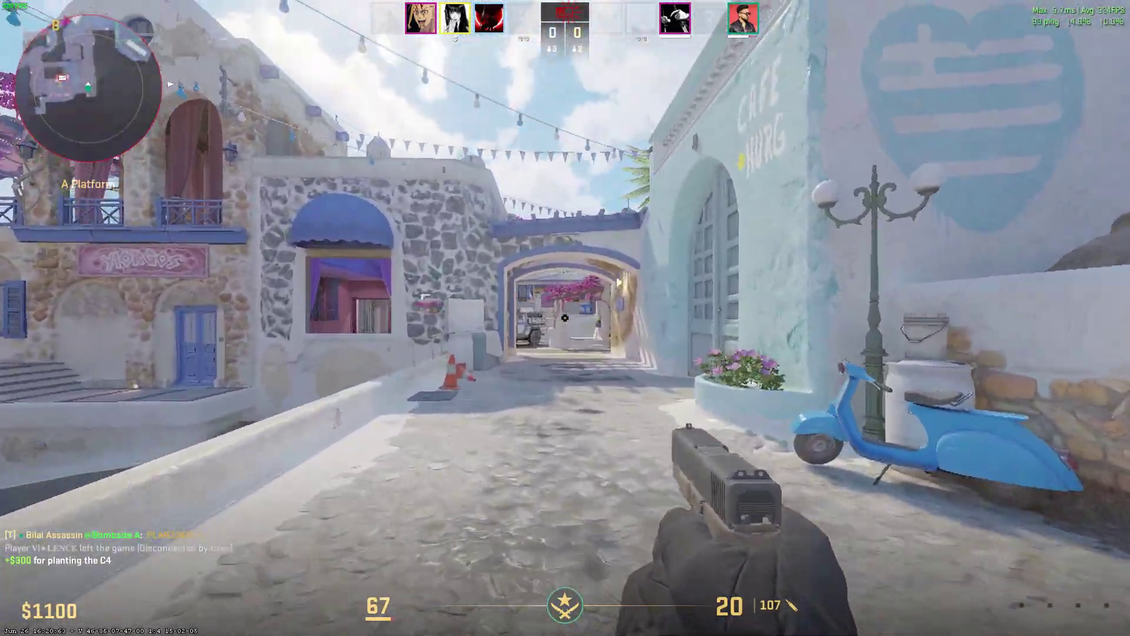
{"action": "key", "text": "w"}
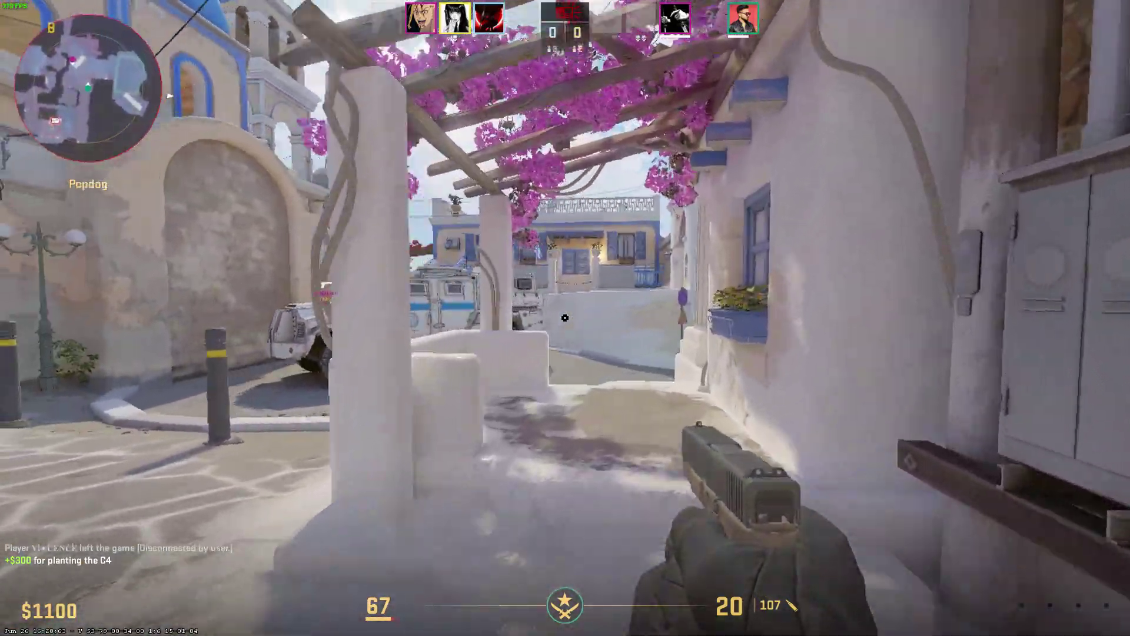
{"action": "key", "text": "w"}
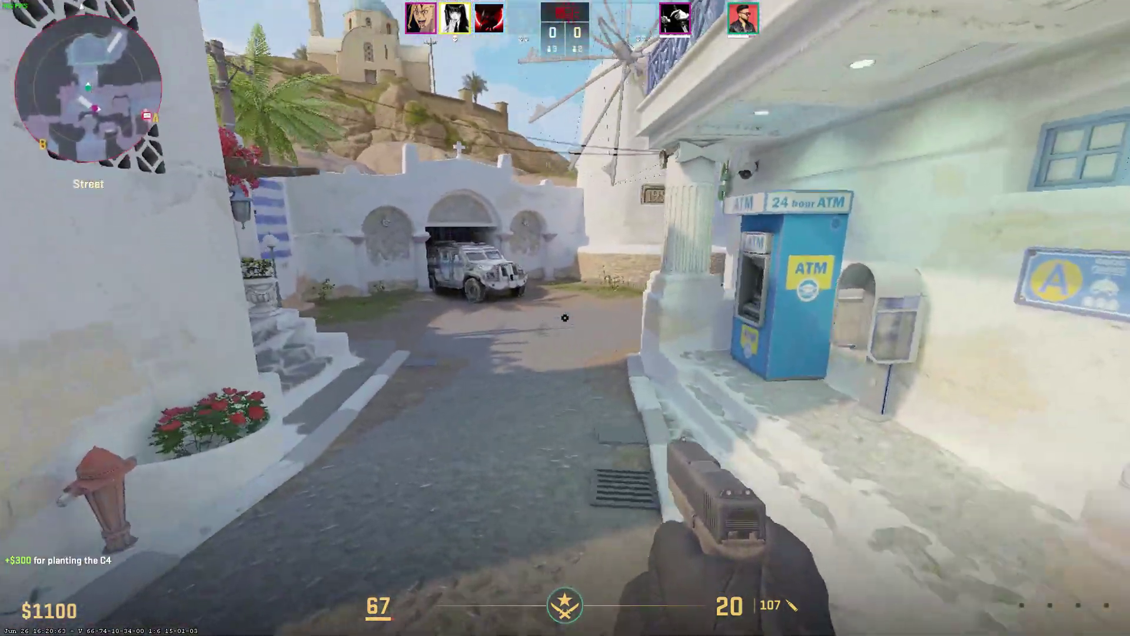
{"action": "key", "text": "w"}
{"action": "key", "text": "w"}
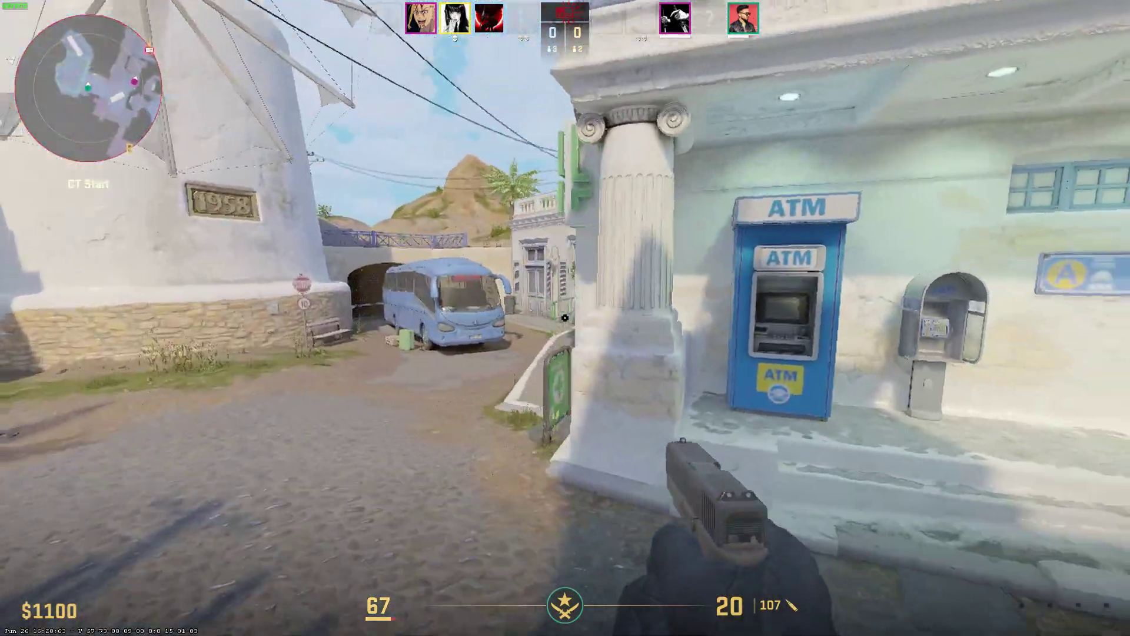
{"action": "key", "text": "w"}
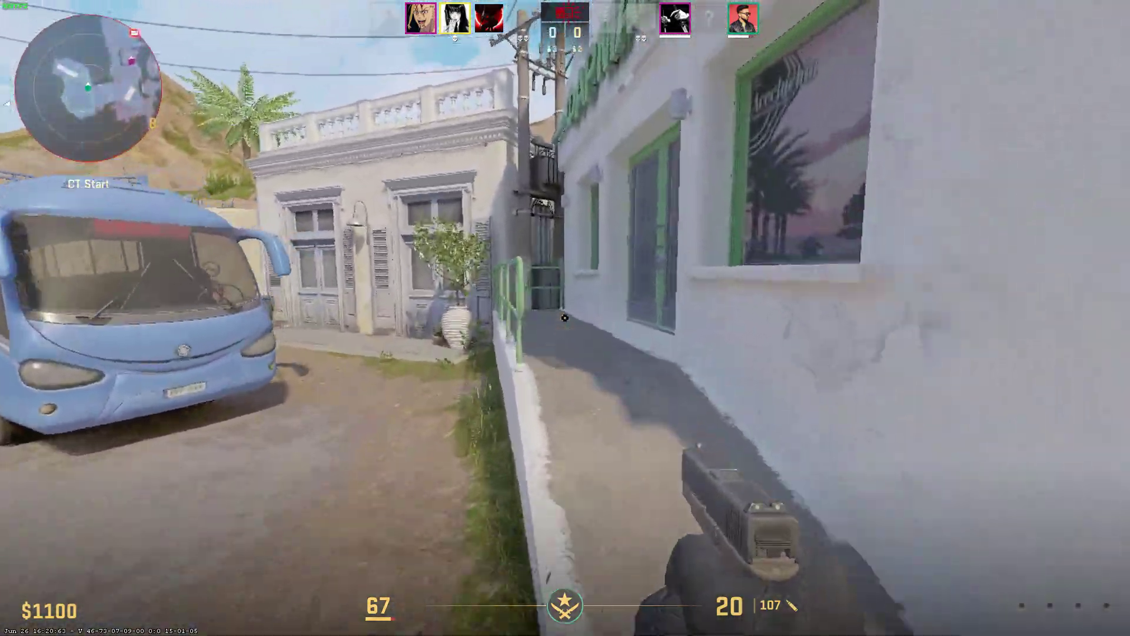
{"action": "key", "text": "w"}
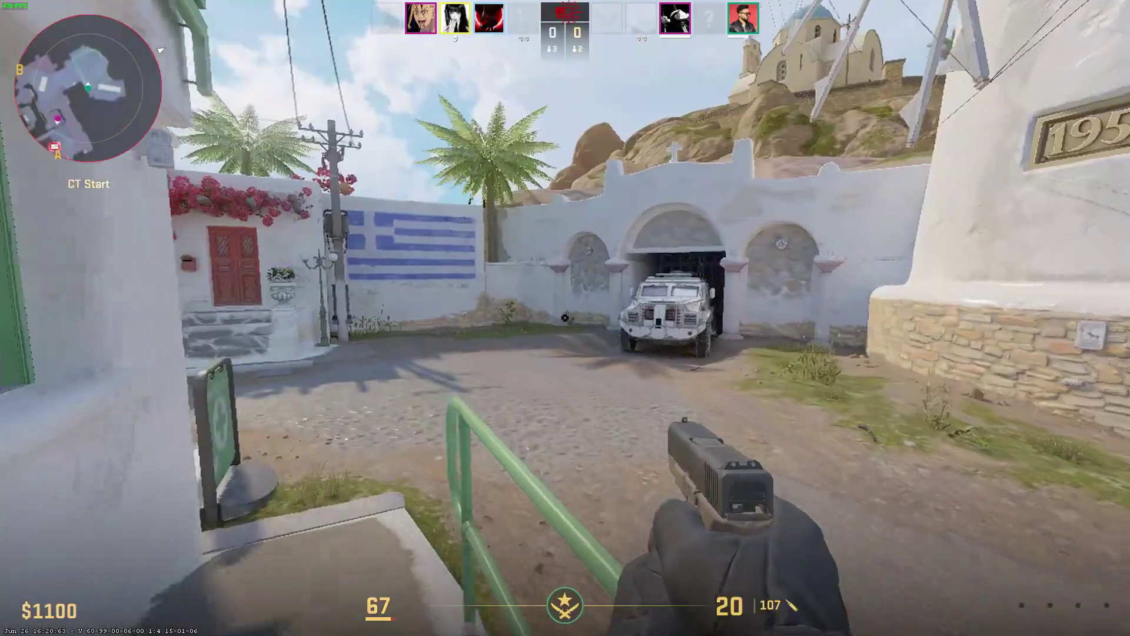
{"action": "key", "text": "w"}
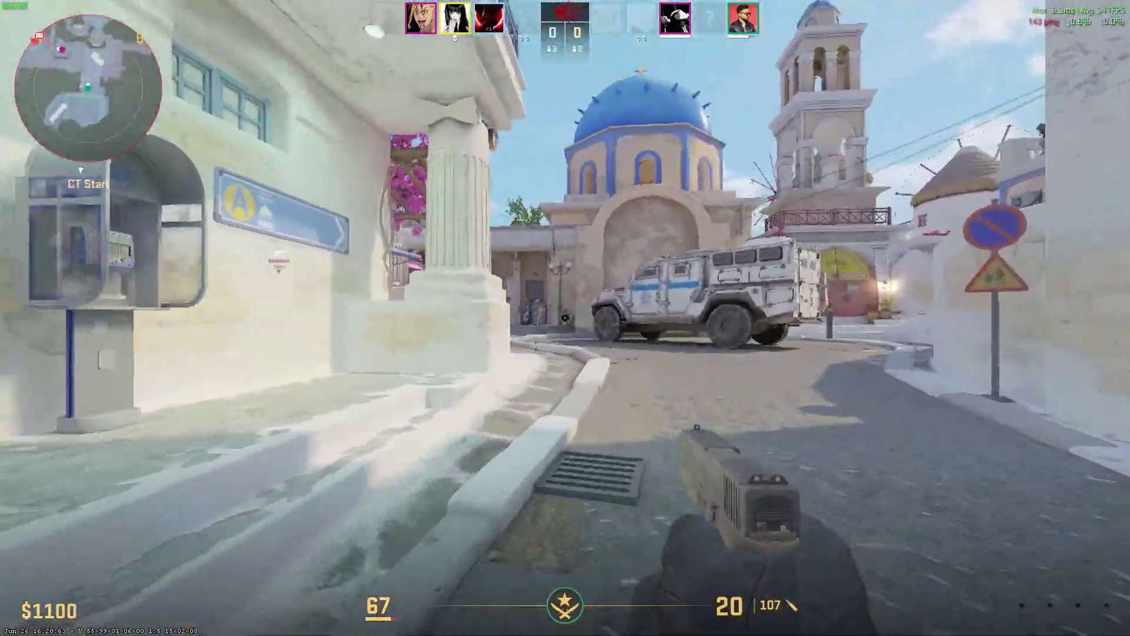
{"action": "key", "text": "w"}
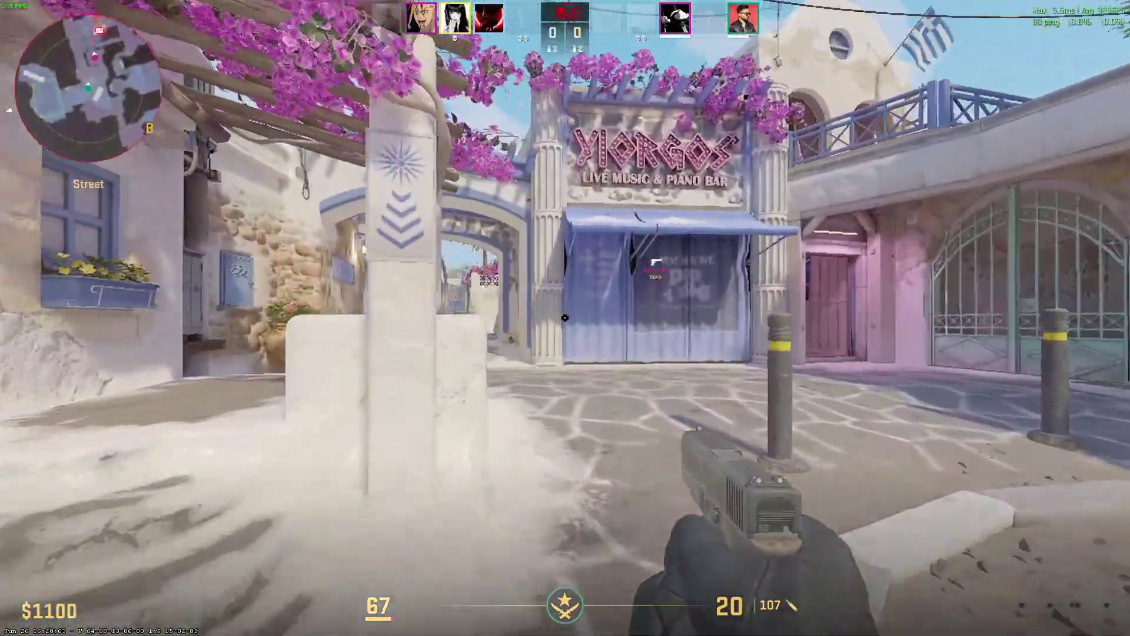
{"action": "key", "text": "w"}
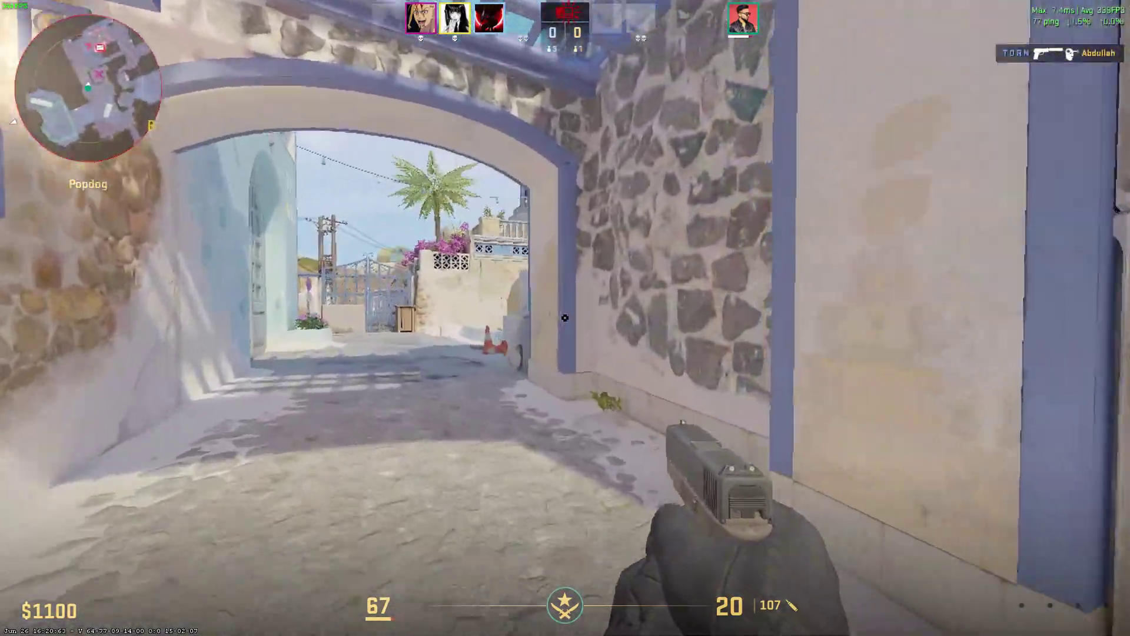
- Shoot the enemy near the blue-dome church, reloading the pistol between shots
{"action": "left_click", "coordinate": [565, 318]}
{"action": "left_click", "coordinate": [565, 318]}
{"action": "left_click", "coordinate": [565, 318]}
{"action": "left_click", "coordinate": [565, 318]}
{"action": "left_click", "coordinate": [565, 318]}
{"action": "key", "text": "r"}
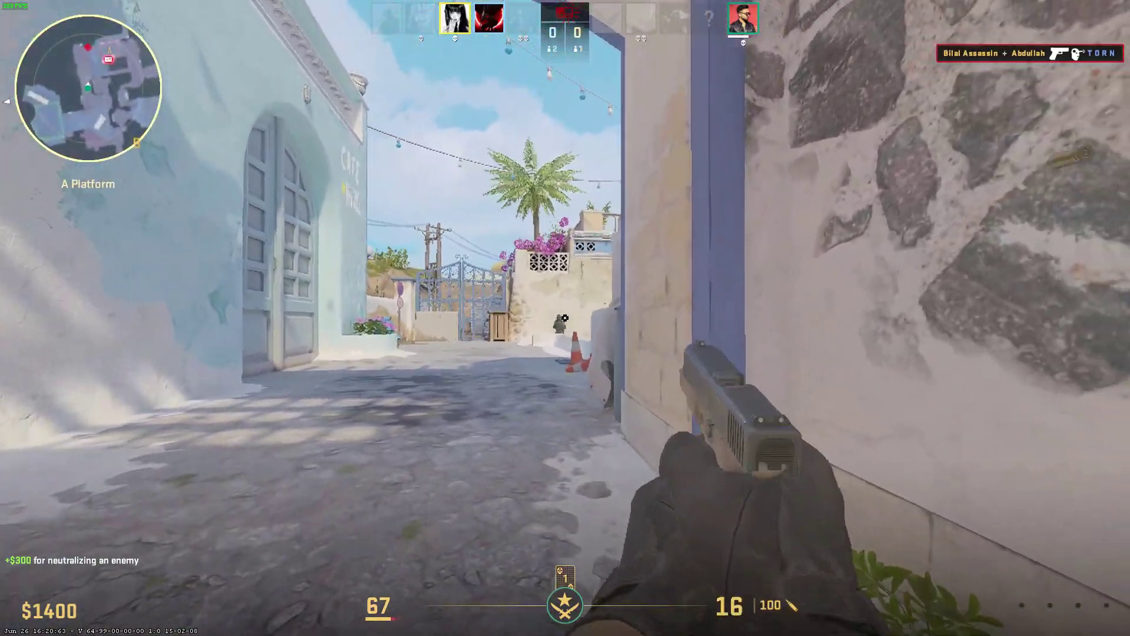
{"action": "left_click", "coordinate": [565, 318]}
{"action": "left_click", "coordinate": [566, 318]}
{"action": "left_click", "coordinate": [566, 318]}
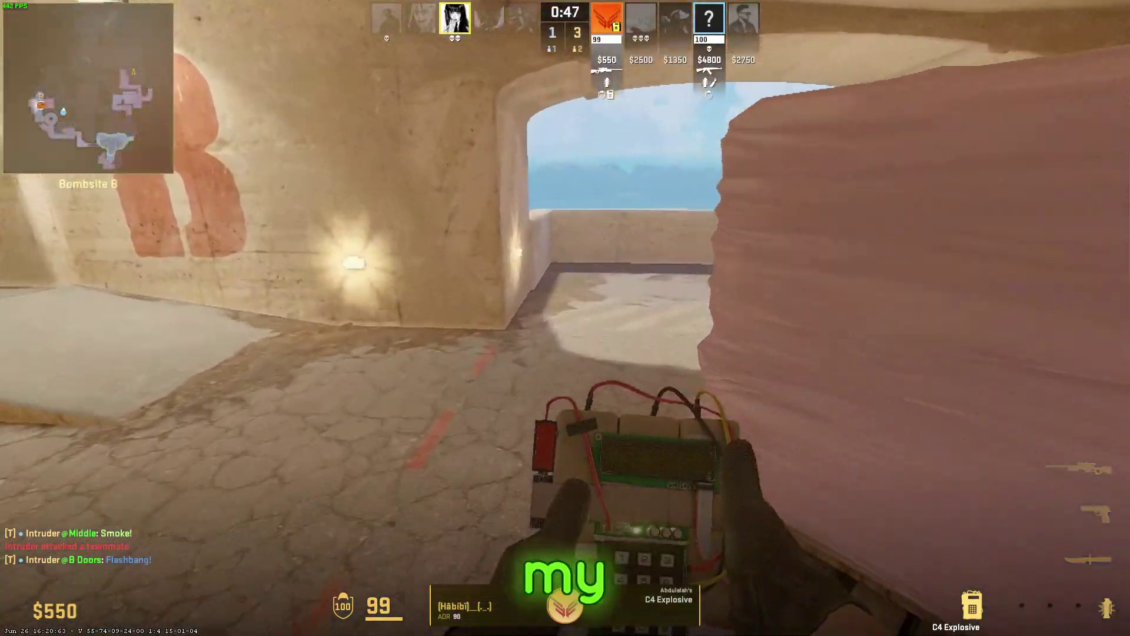
- Plant the C4 at Bombsite B, then cycle through knife and Desert Eagle to the AWP
{"action": "left_click", "coordinate": [566, 318]}
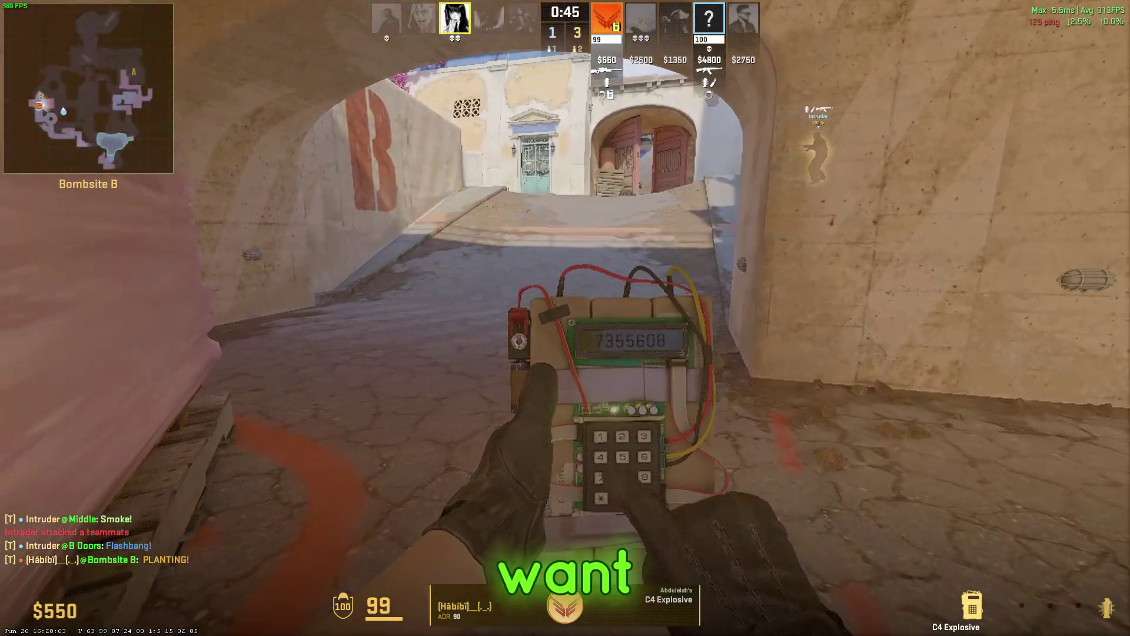
{"action": "key", "text": "3"}
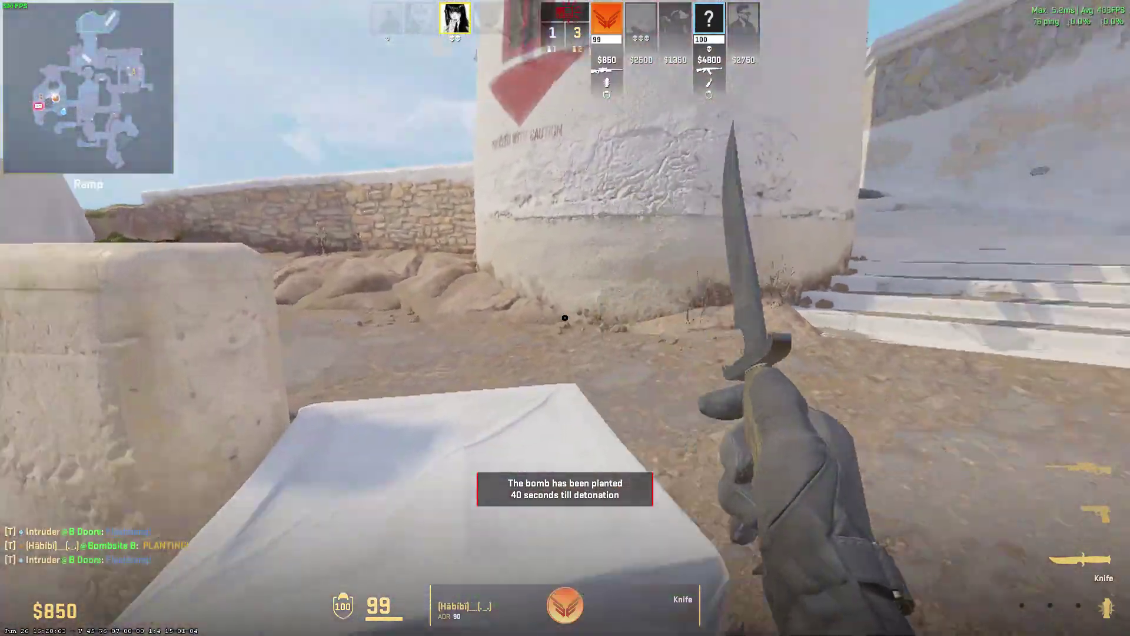
{"action": "key", "text": "2"}
{"action": "key", "text": "1"}
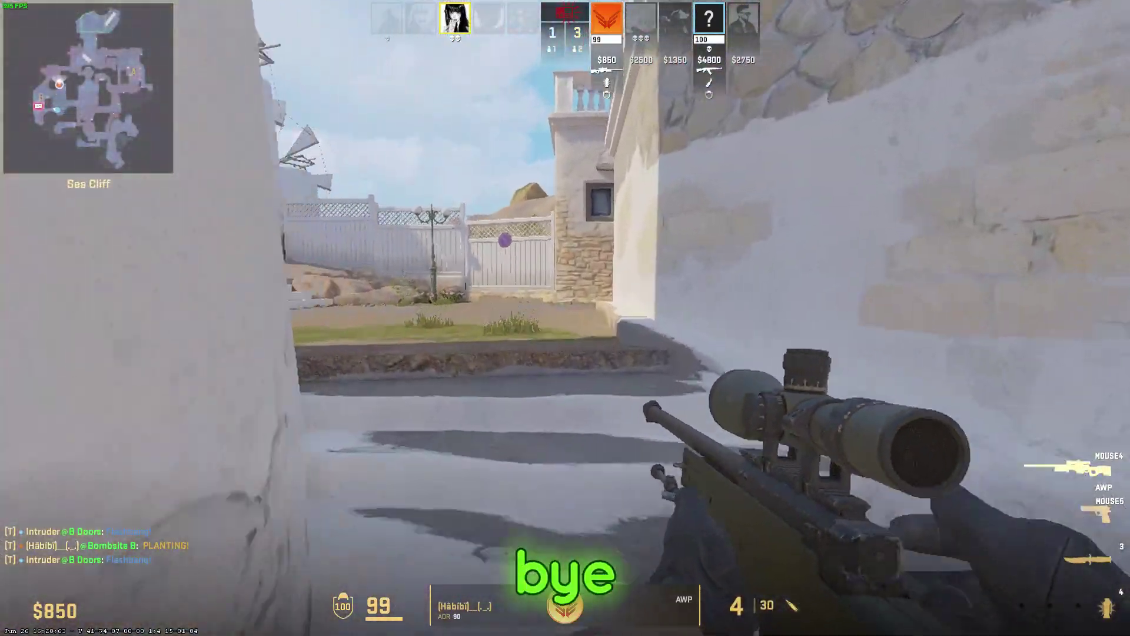